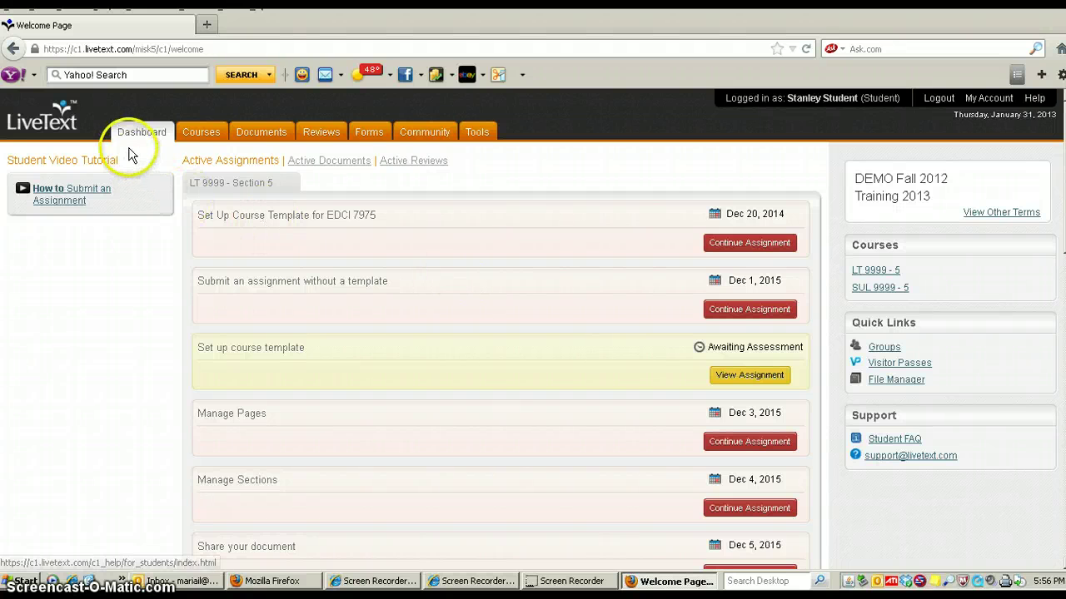
Start a new document in the MSIT Language, Literacy & Social Studies folder using the MAT TEEMS SOCIAL STUDIES PORTFOLIO (rev. Fall 2011) template
click(261, 135)
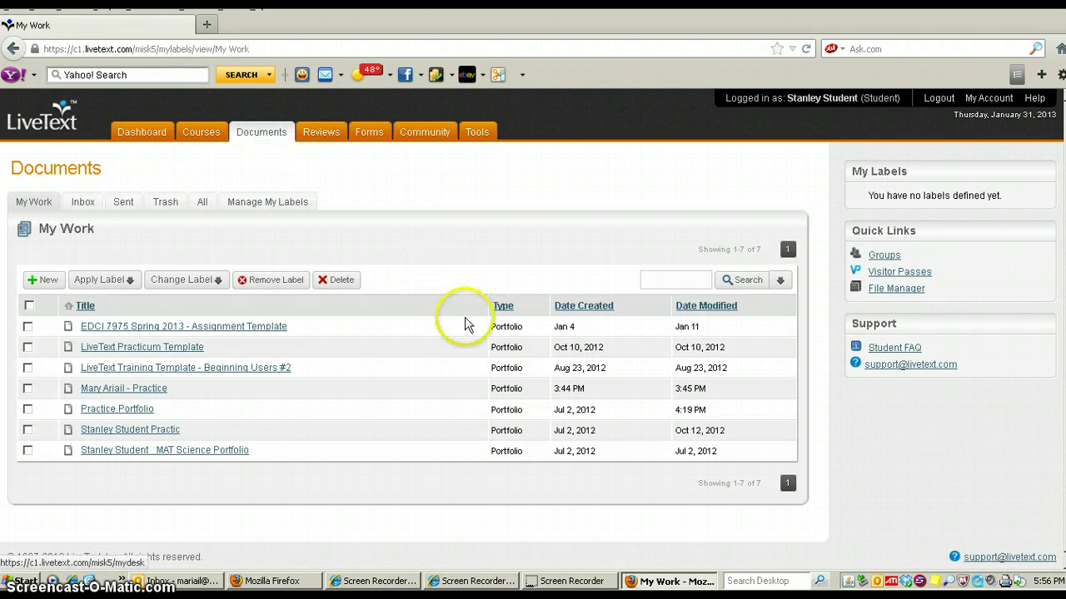
click(47, 287)
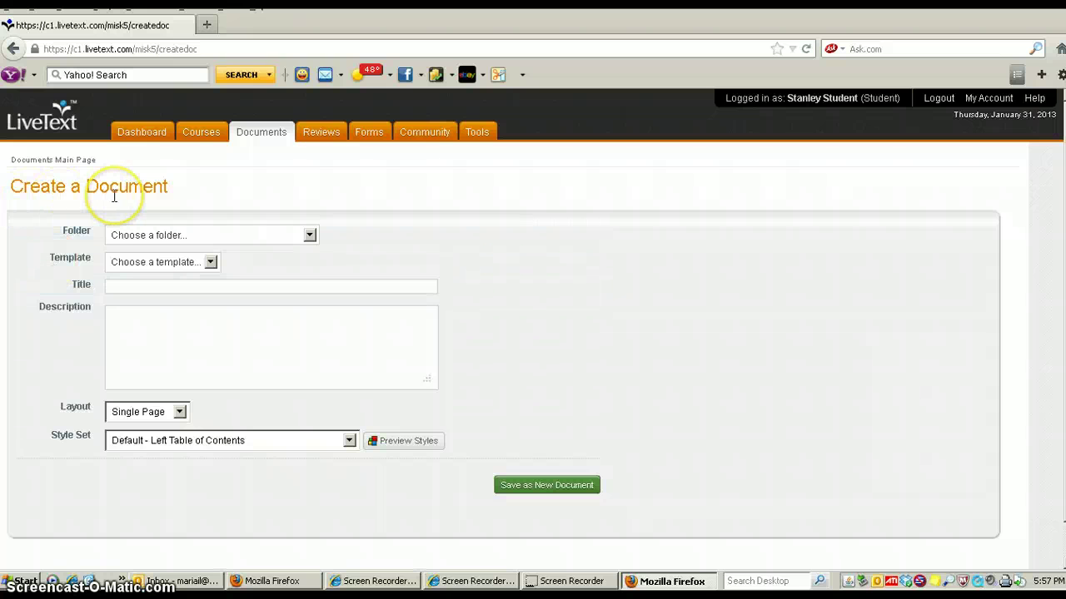
click(308, 236)
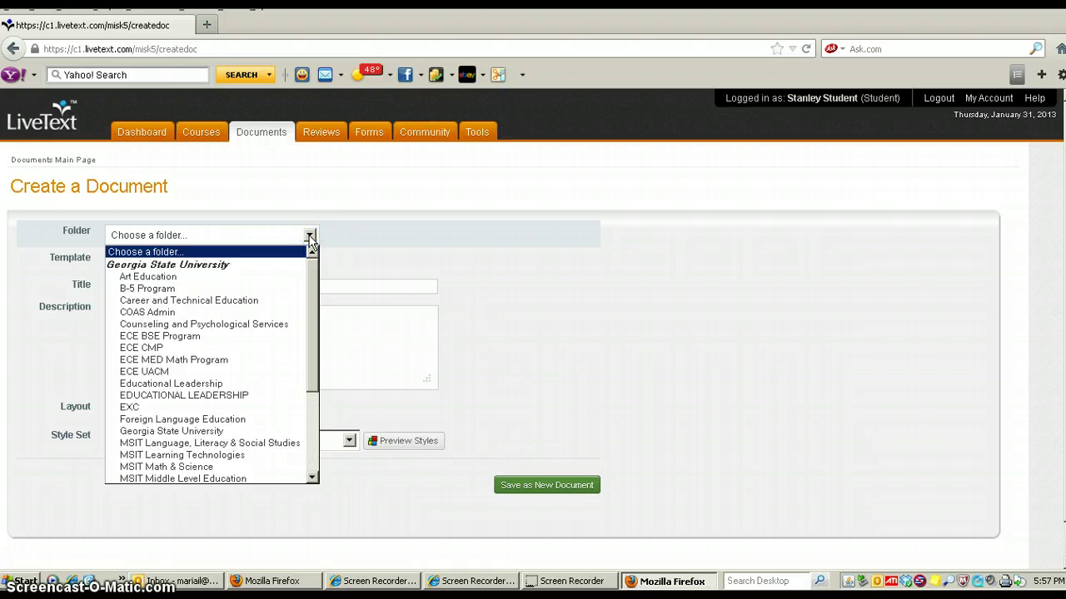
drag(305, 266, 250, 325)
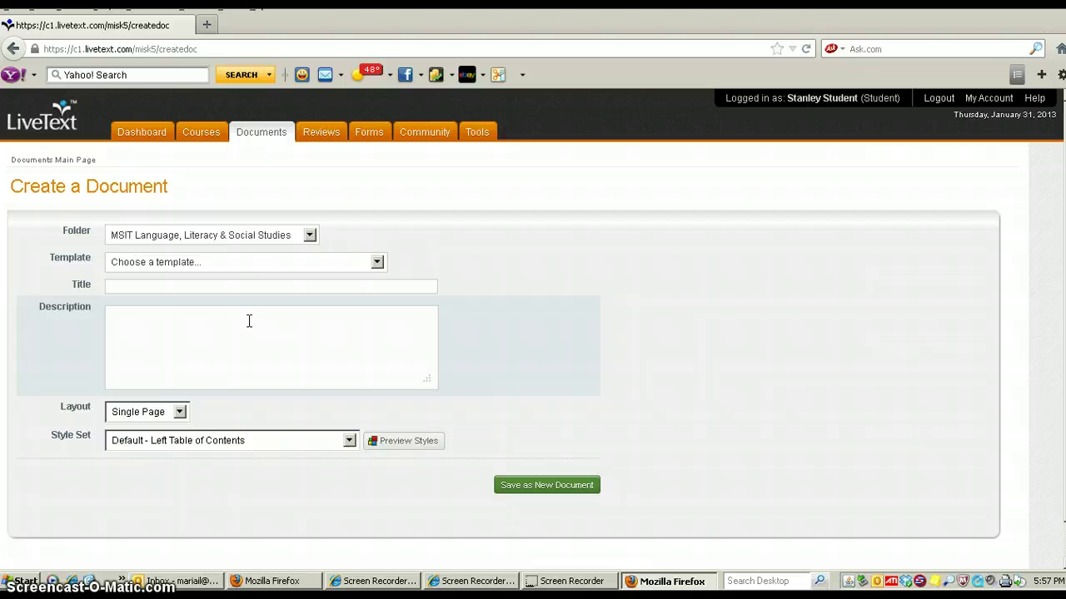
click(246, 314)
click(377, 263)
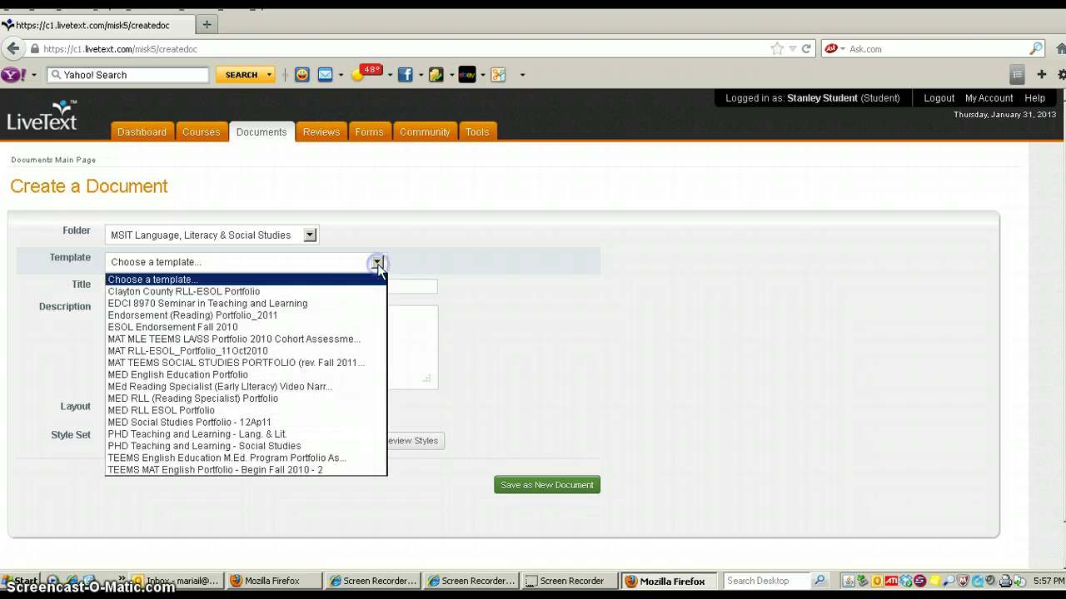
click(255, 365)
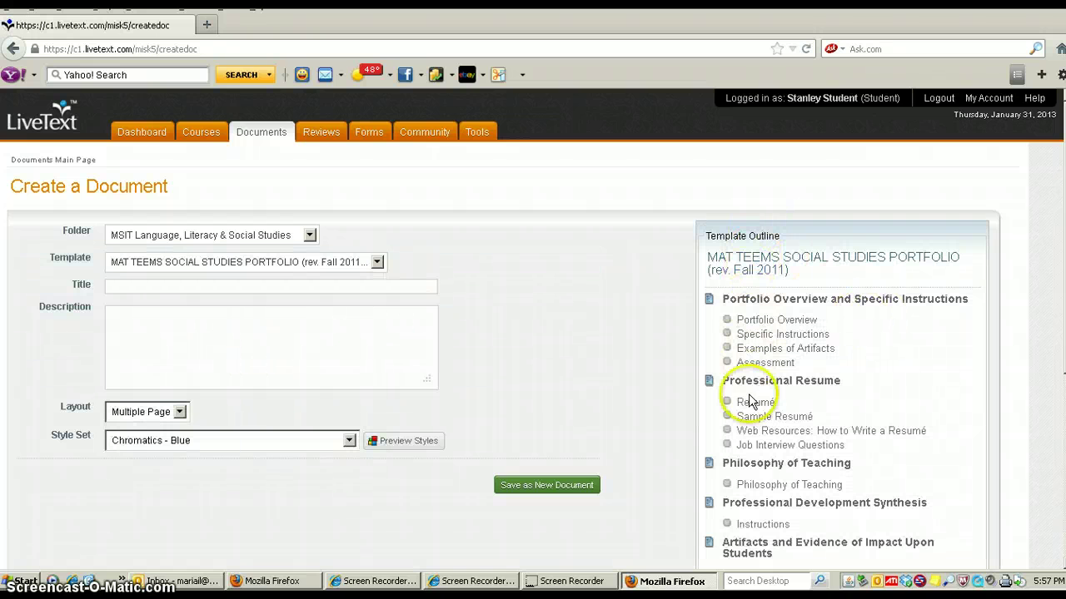
Title the document with the student's name followed by "- MAT SS Portfolio Practice"
click(128, 285)
key(BackSpace)
key(BackSpace)
text(Stanley Student)
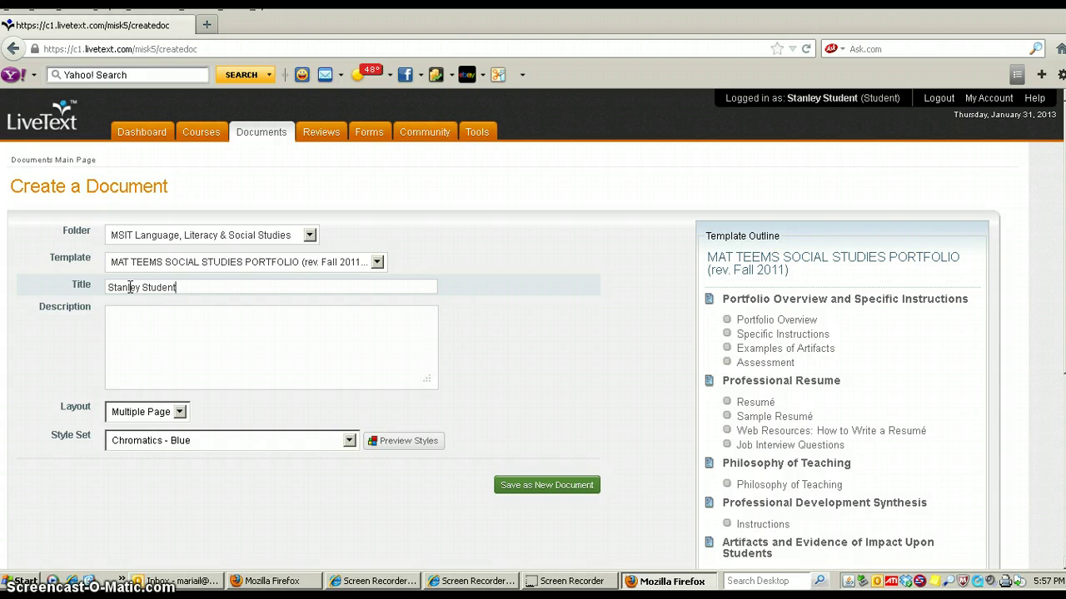
text( - MAT SS Portfolio Practice)
click(104, 351)
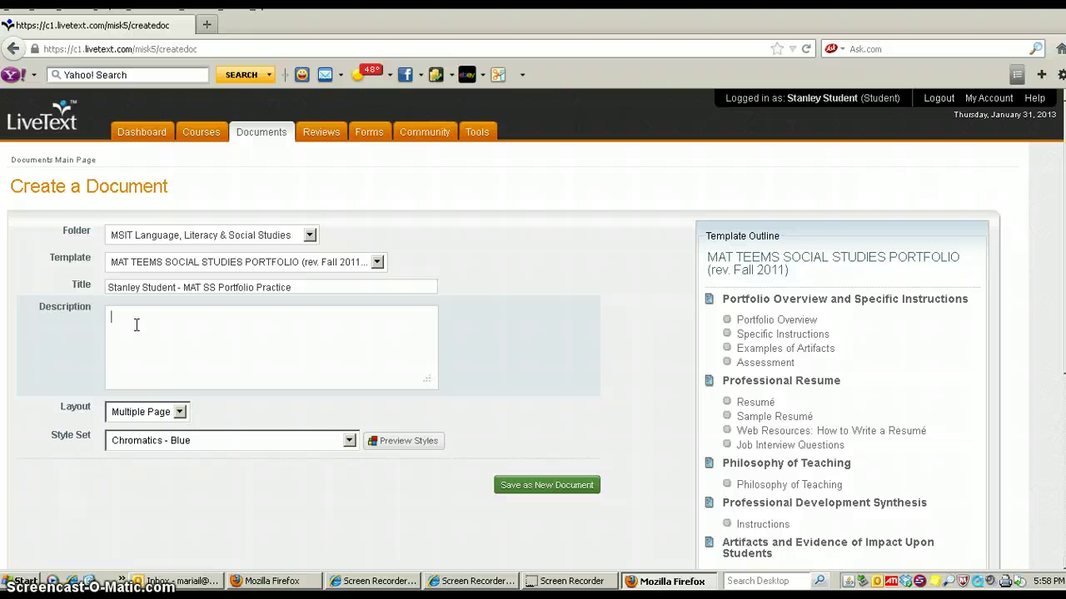
click(131, 392)
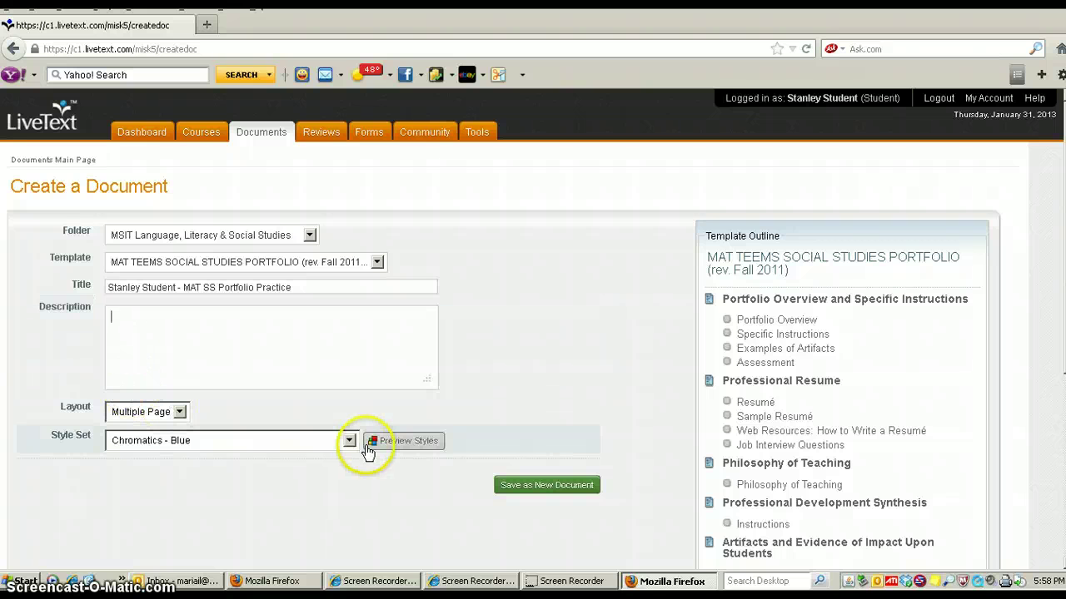
click(371, 478)
click(559, 489)
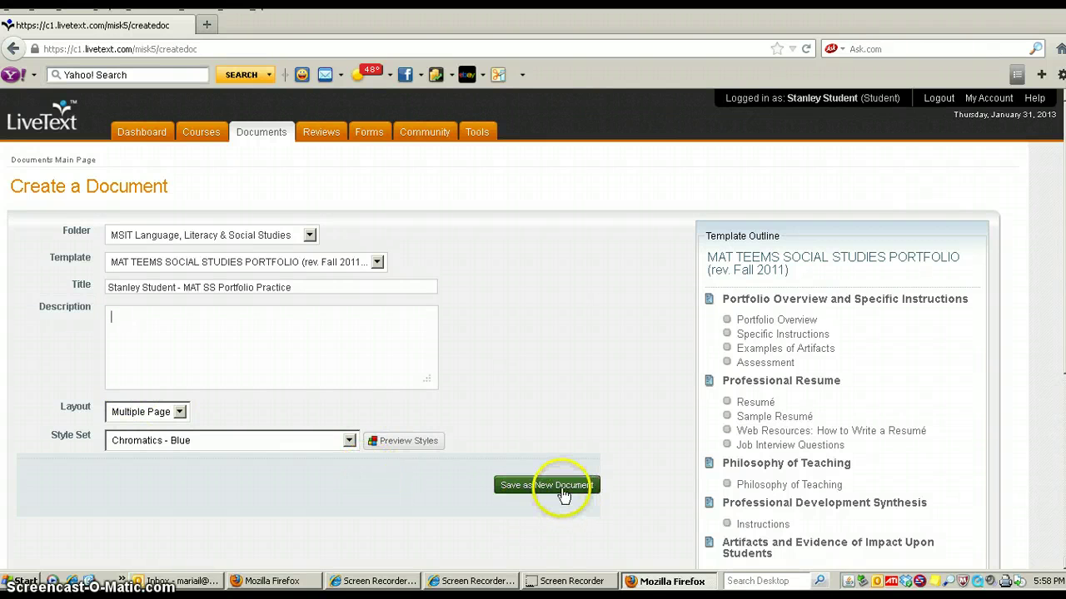
click(491, 531)
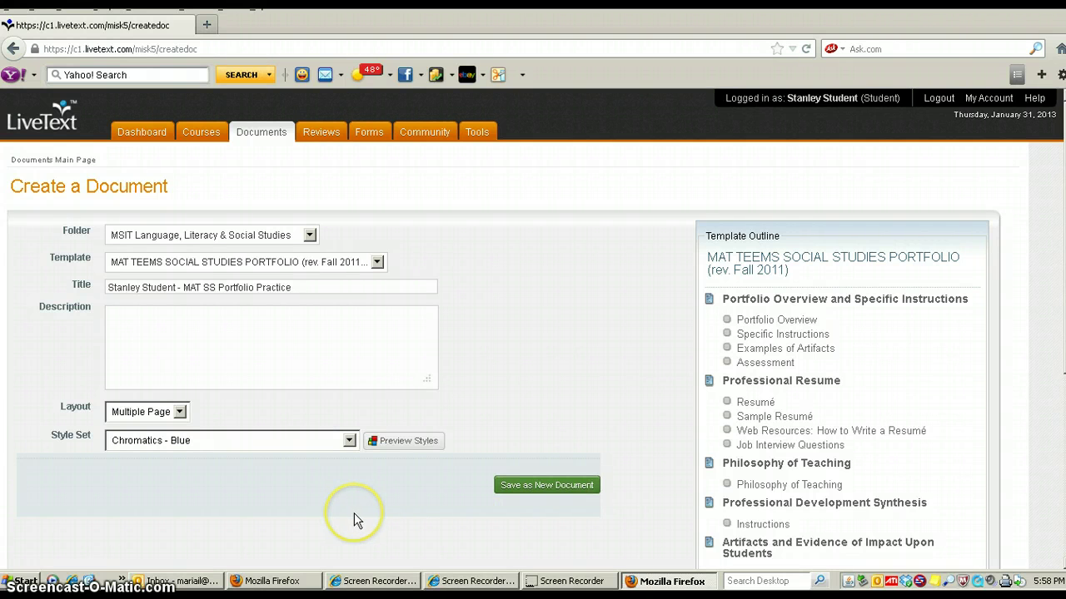
Browse the previews of the available style sets and apply the Georgia State University style set to the document
scroll(353, 513, down, 2)
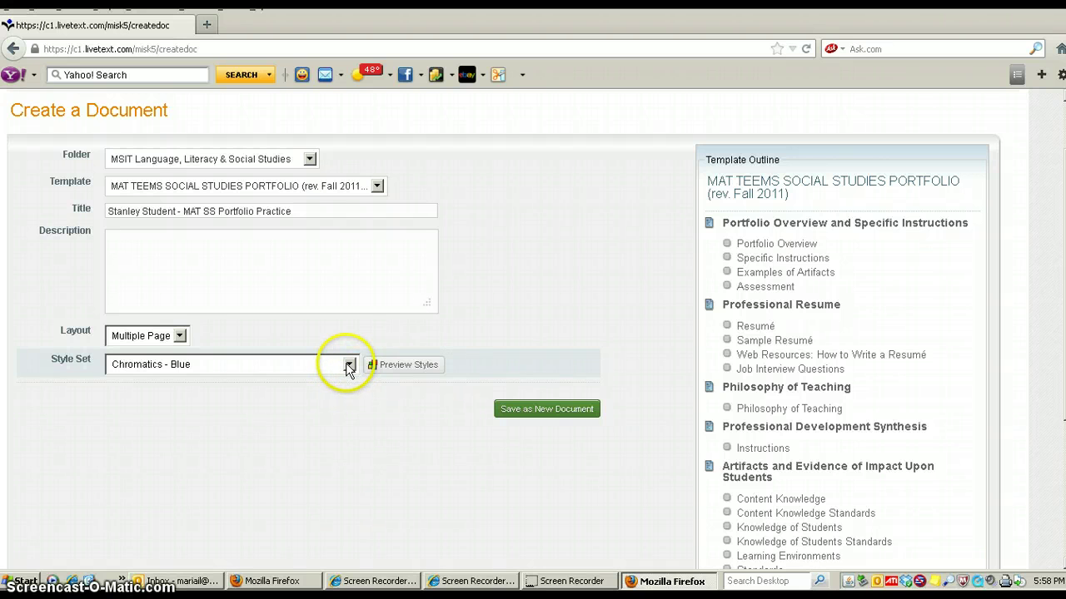
click(348, 367)
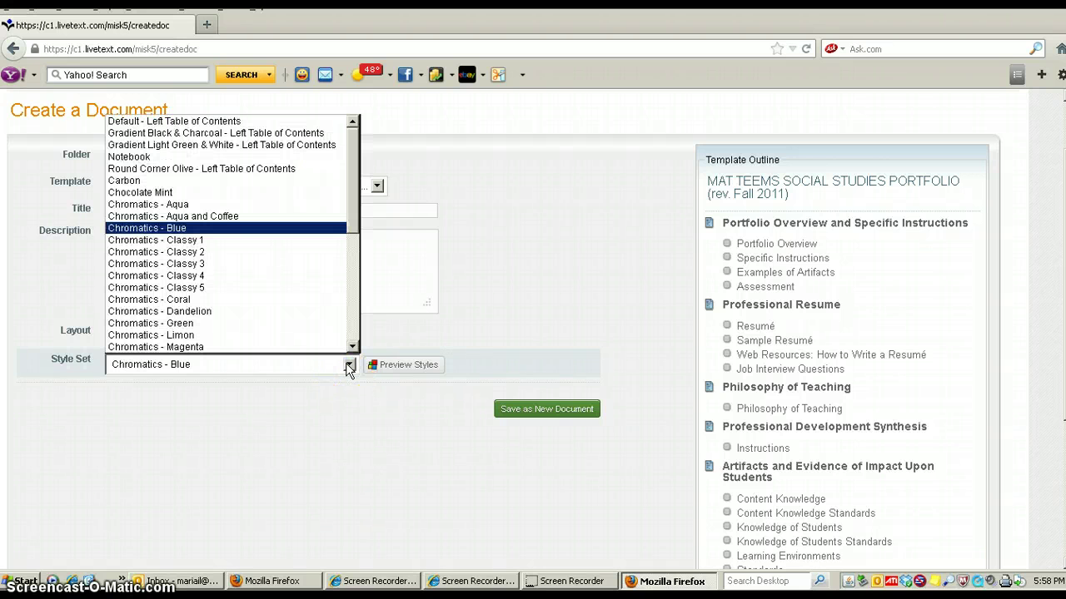
drag(348, 369, 352, 329)
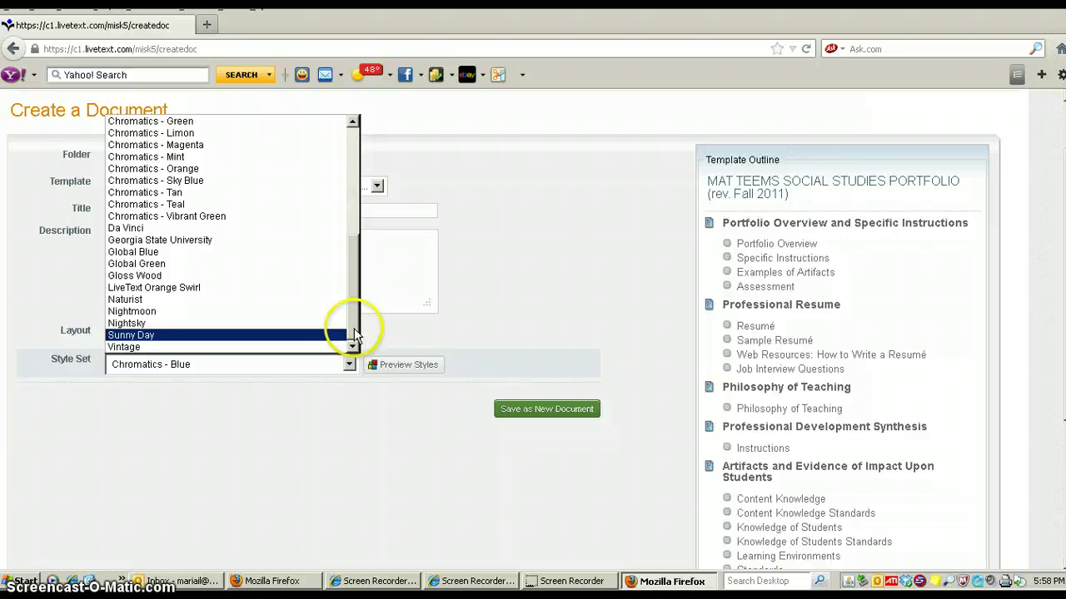
click(408, 367)
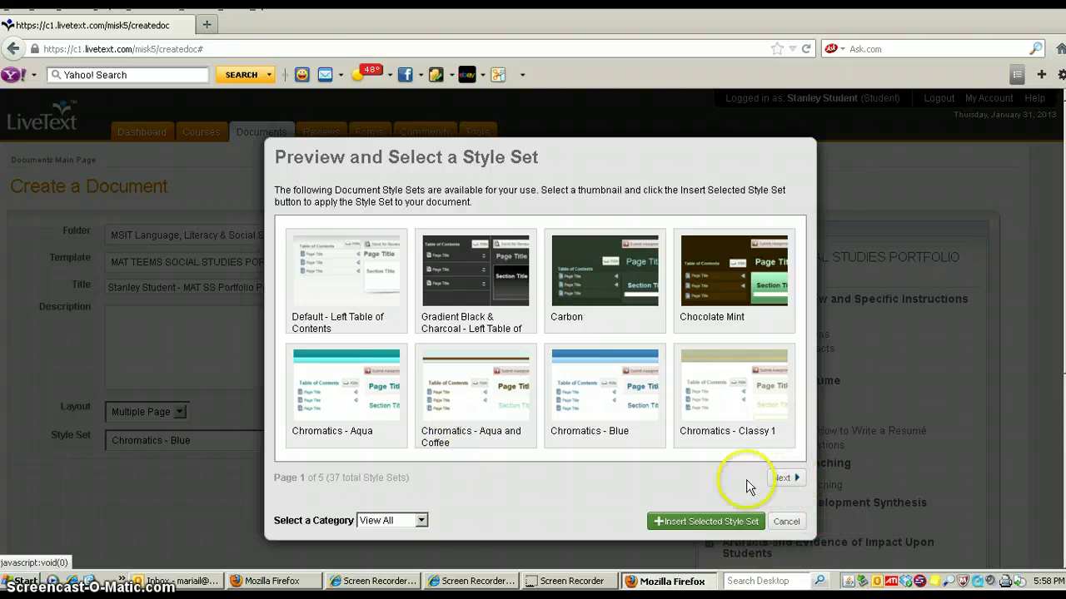
click(784, 479)
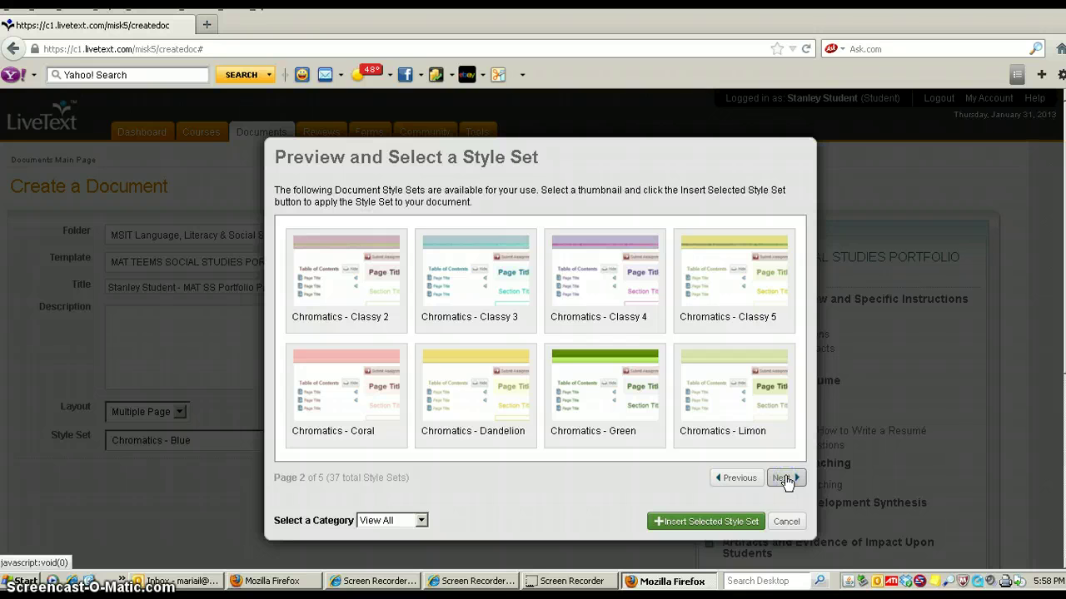
click(786, 481)
click(784, 480)
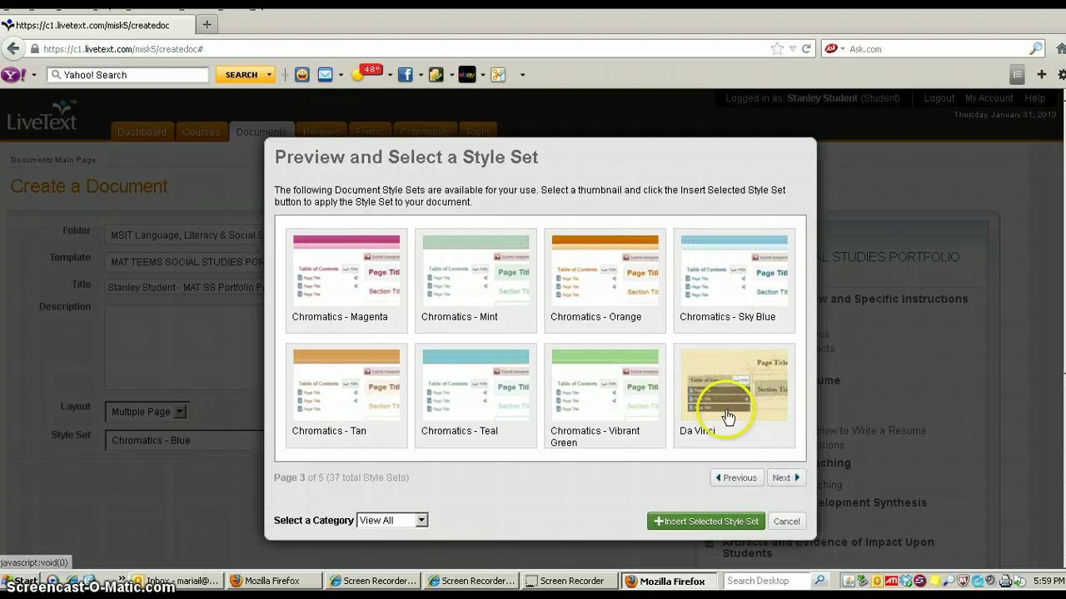
click(789, 488)
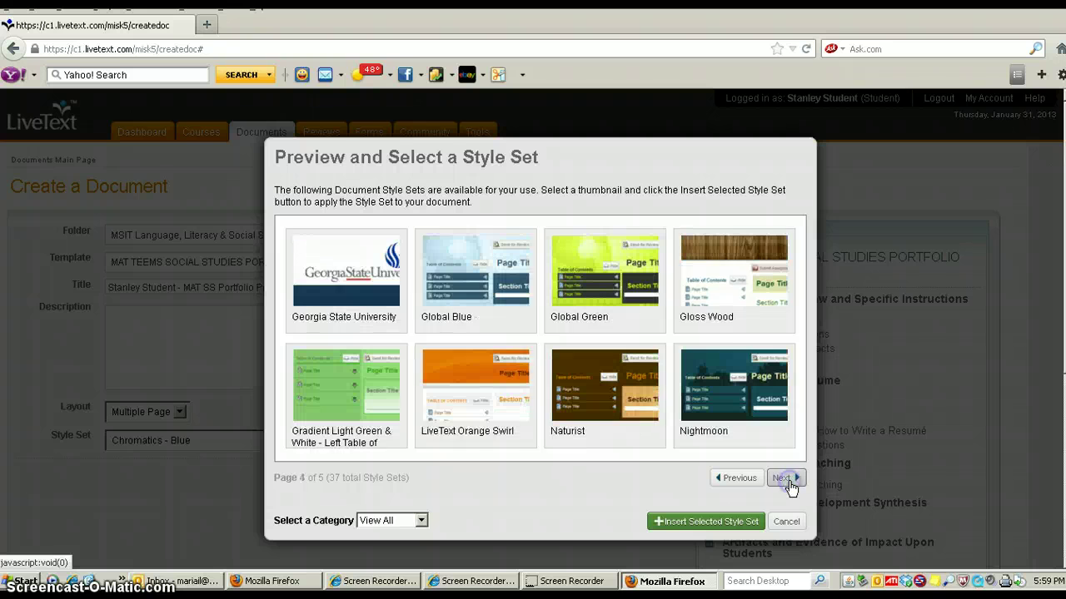
click(333, 300)
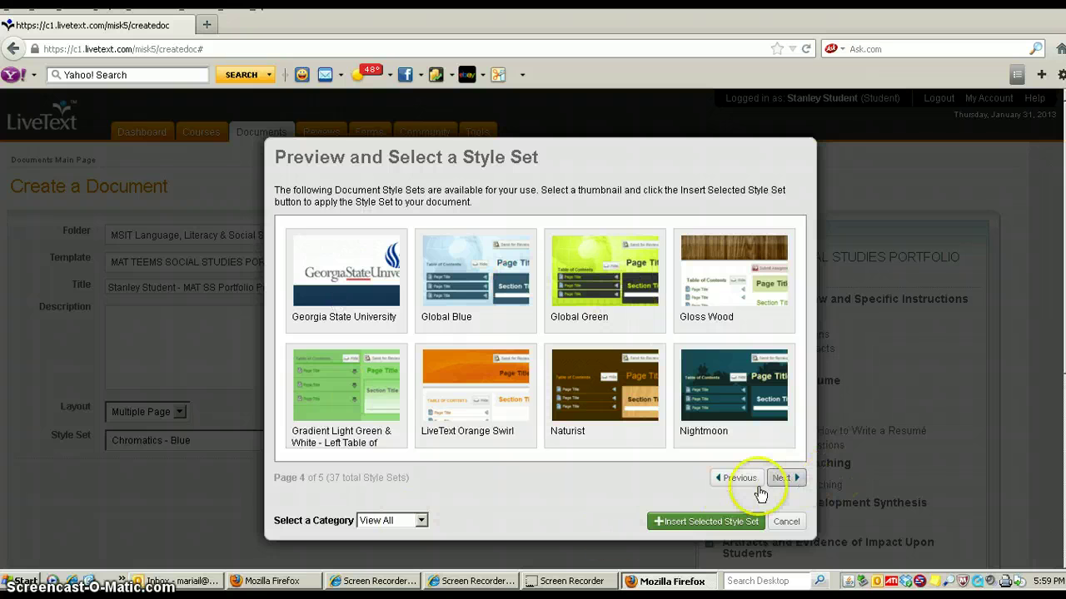
click(333, 258)
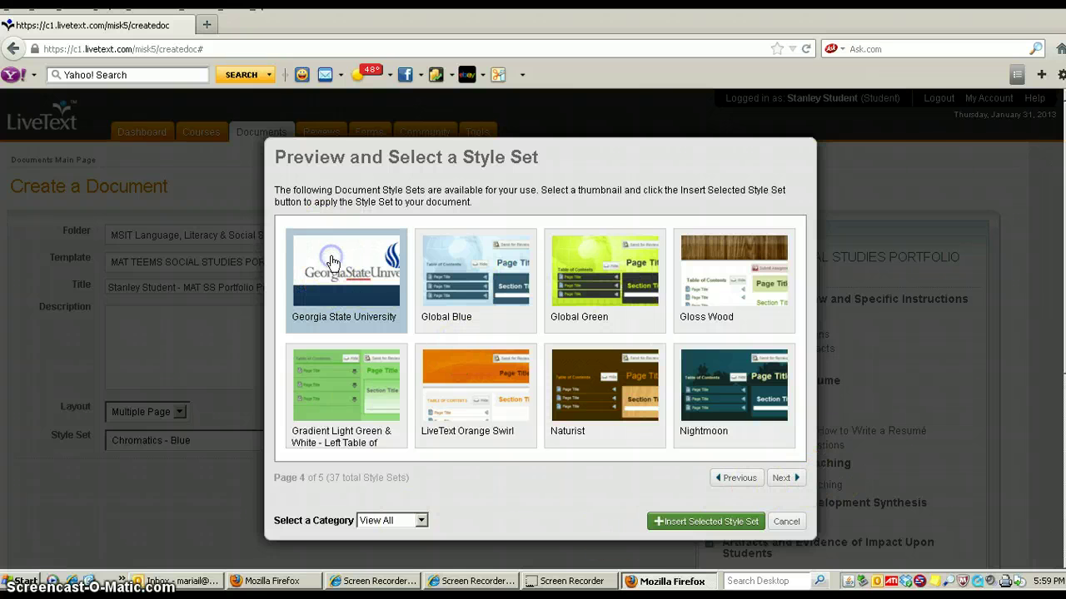
click(699, 522)
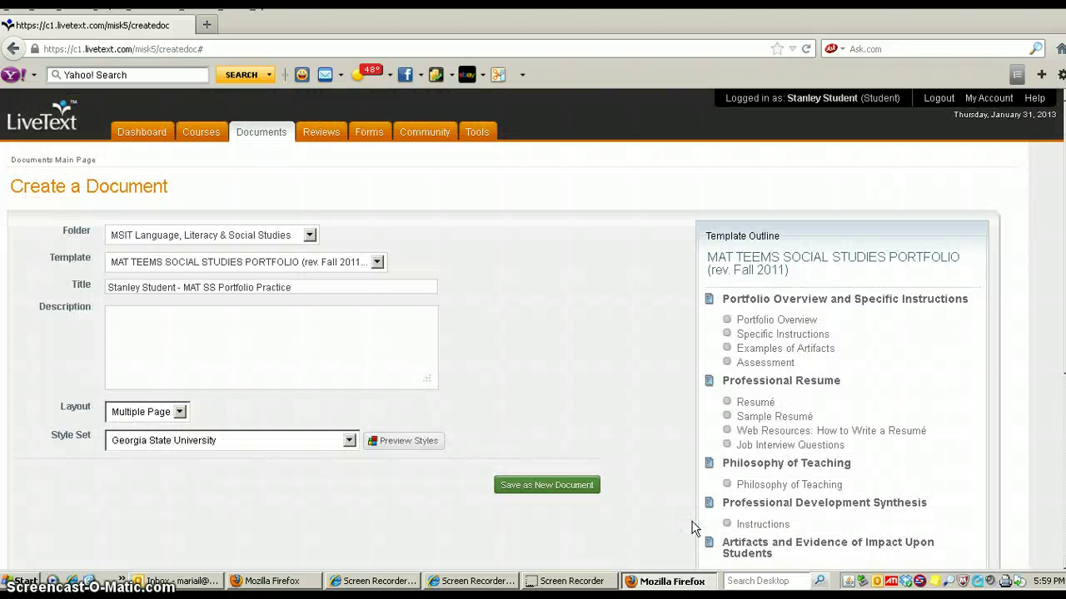
Save the portfolio as a new document
click(263, 524)
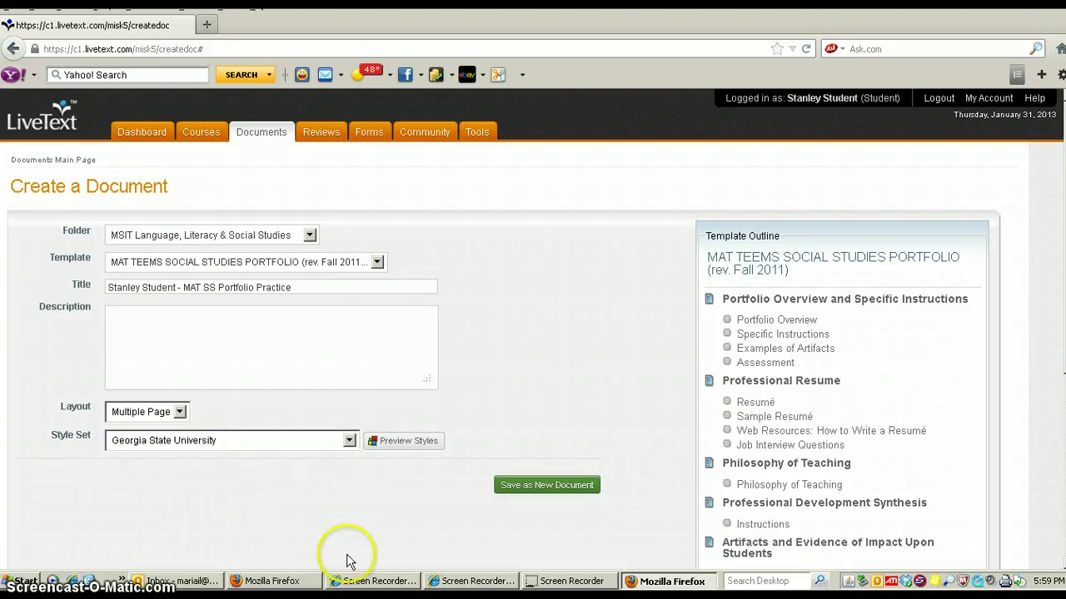
click(551, 486)
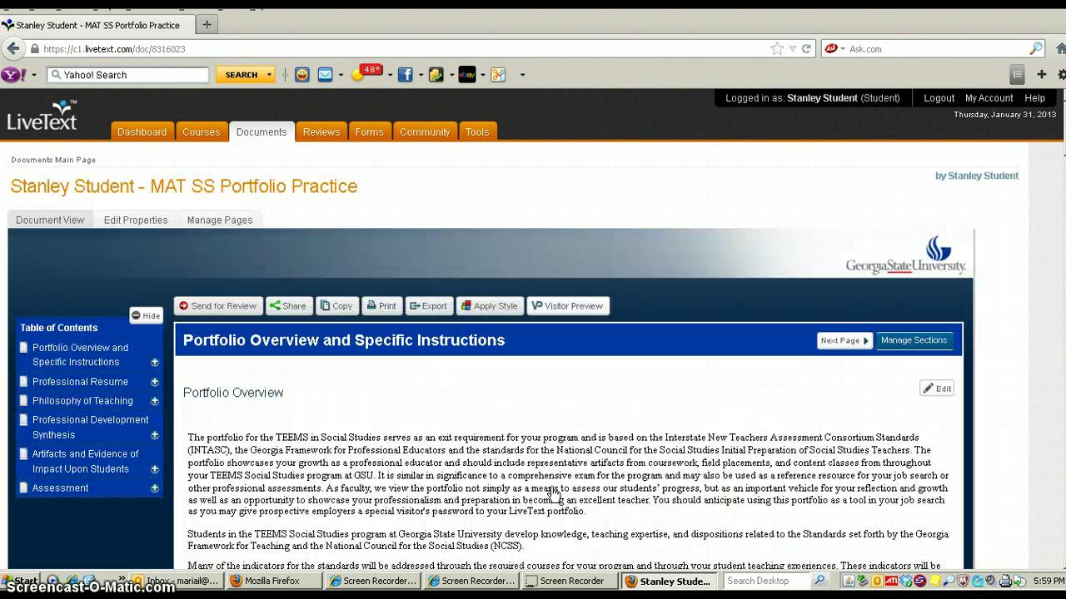
click(255, 137)
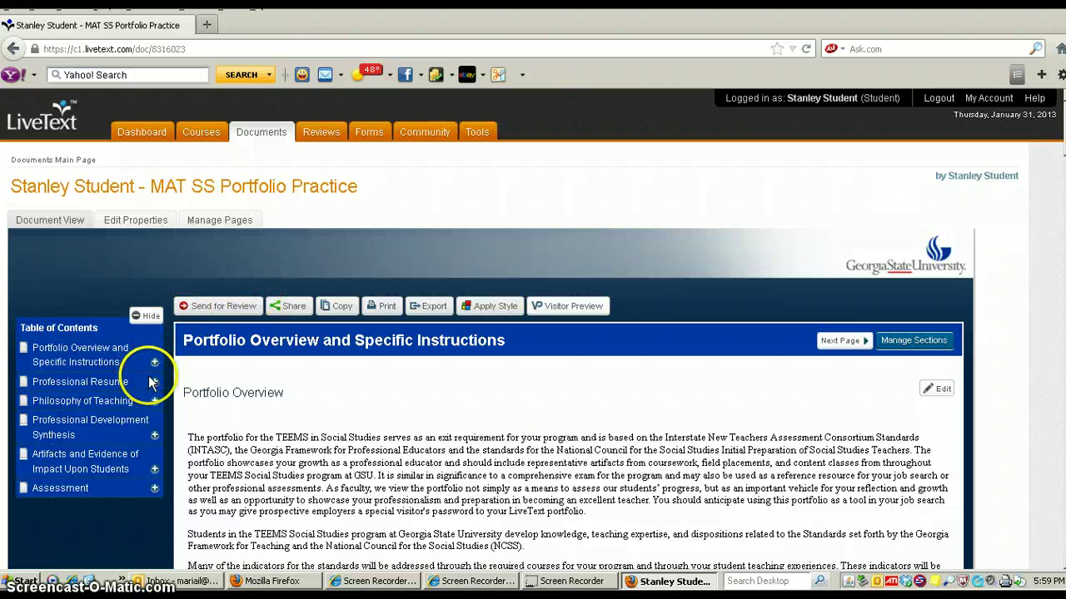
Open the portfolio's Professional Resume page and review its sections, sample attachments and web resource links
scroll(324, 403, down, 2)
scroll(325, 403, down, 3)
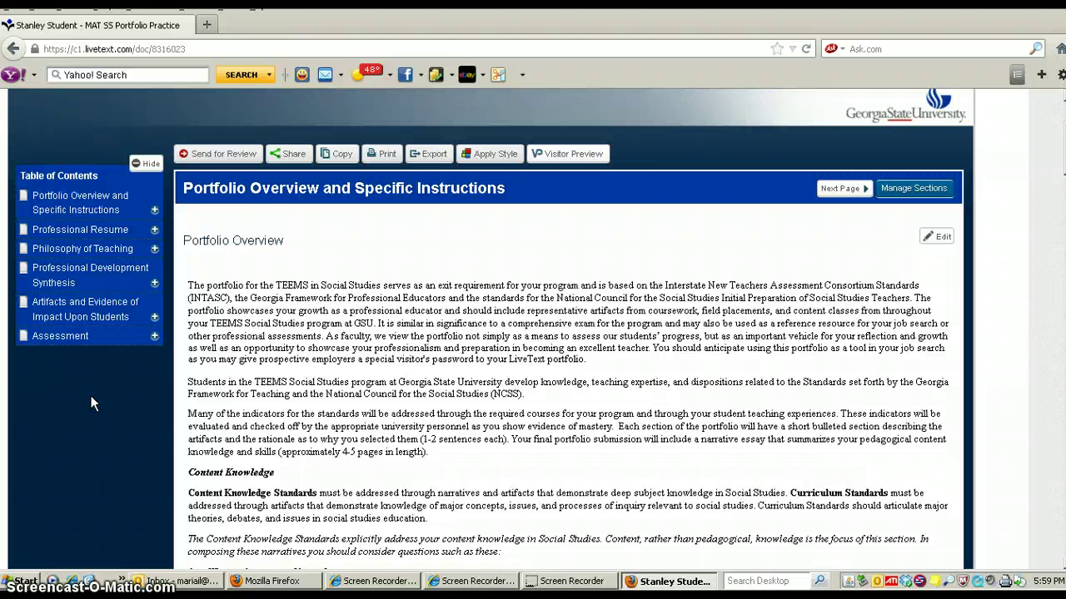
click(56, 238)
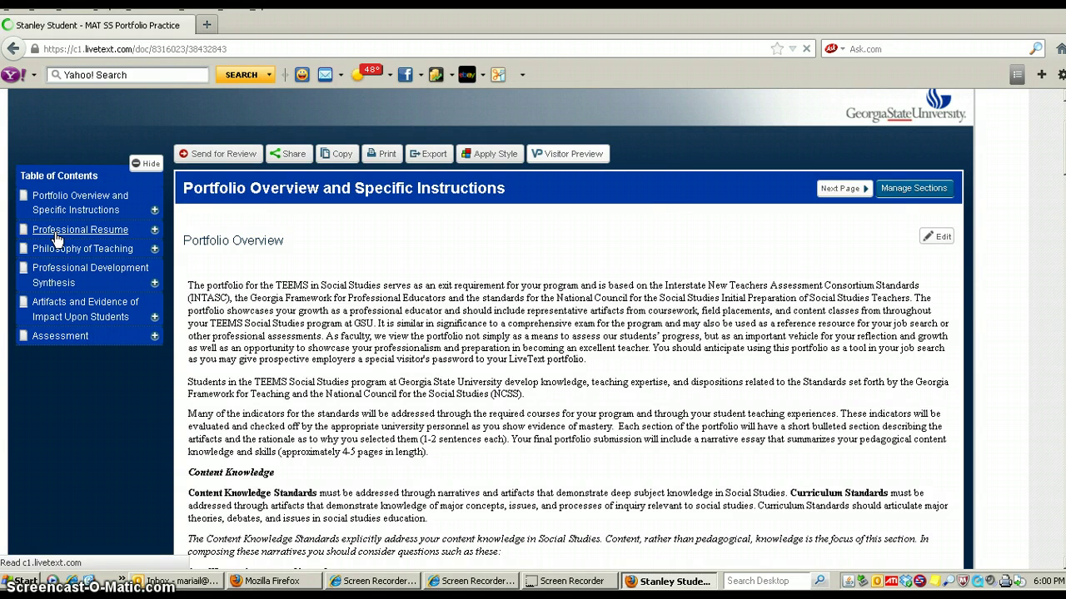
scroll(375, 492, down, 3)
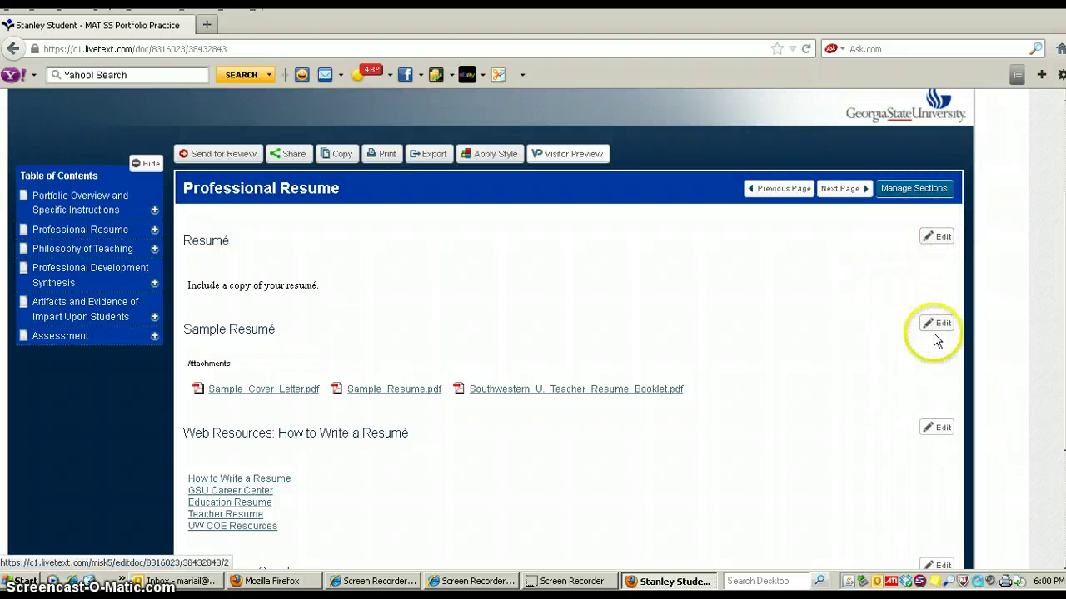
scroll(844, 458, down, 3)
scroll(844, 459, up, 2)
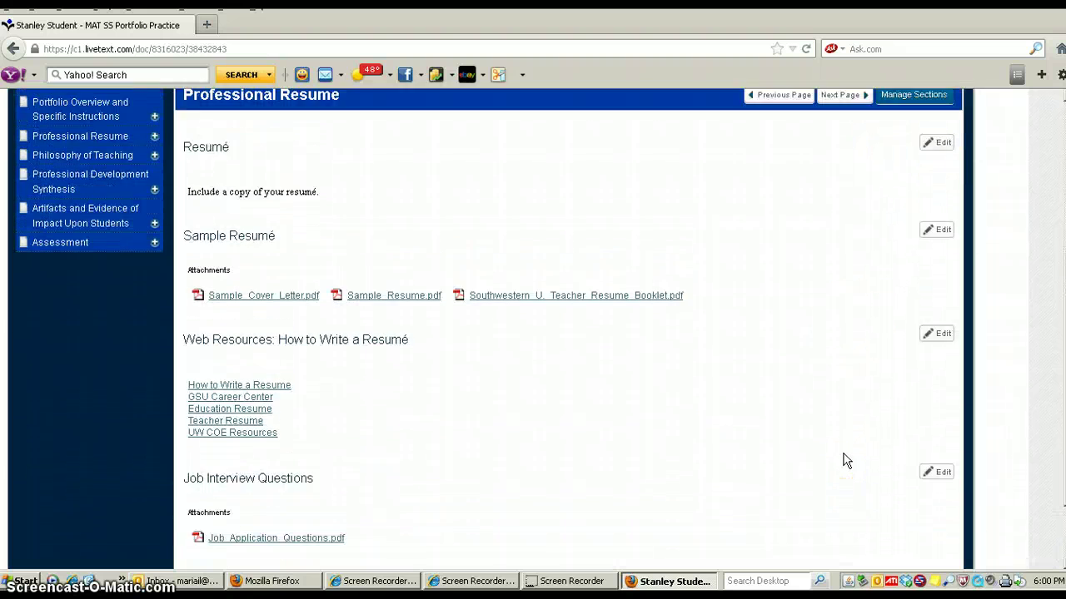
scroll(843, 458, up, 2)
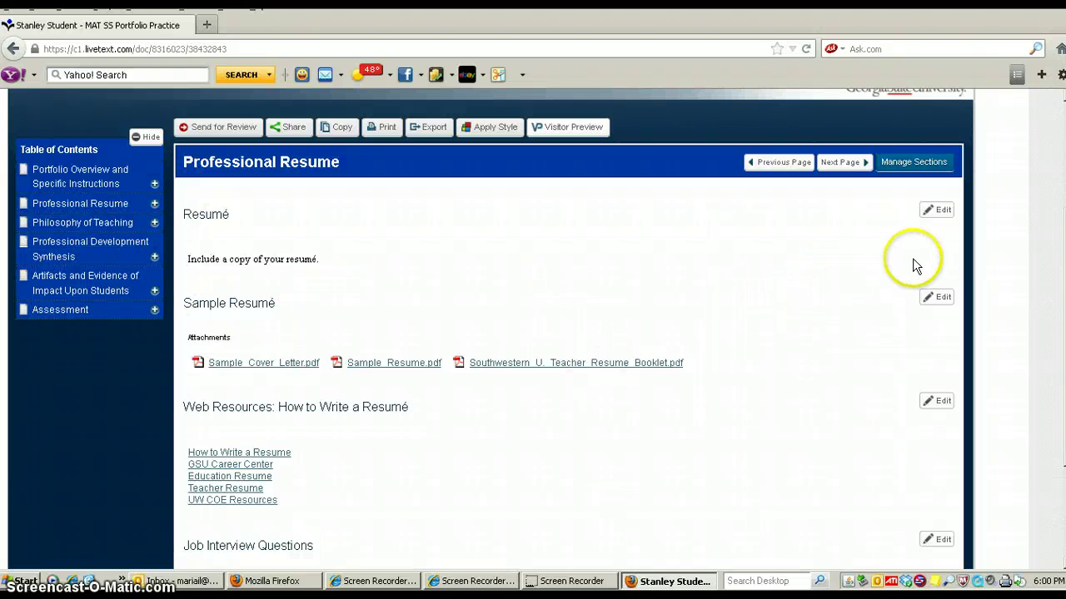
scroll(852, 445, down, 3)
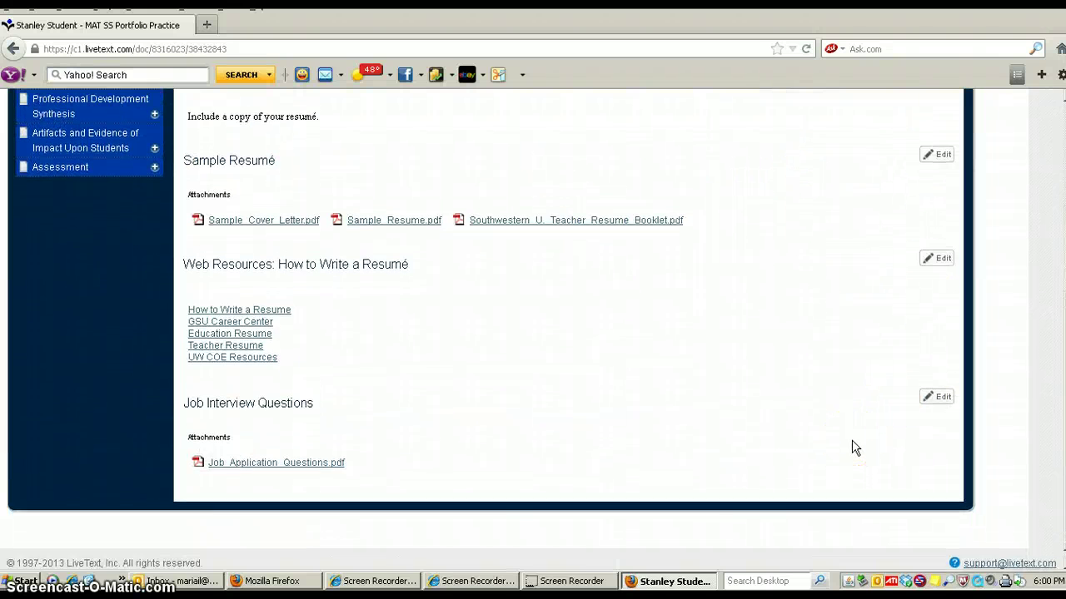
scroll(853, 446, up, 2)
click(945, 223)
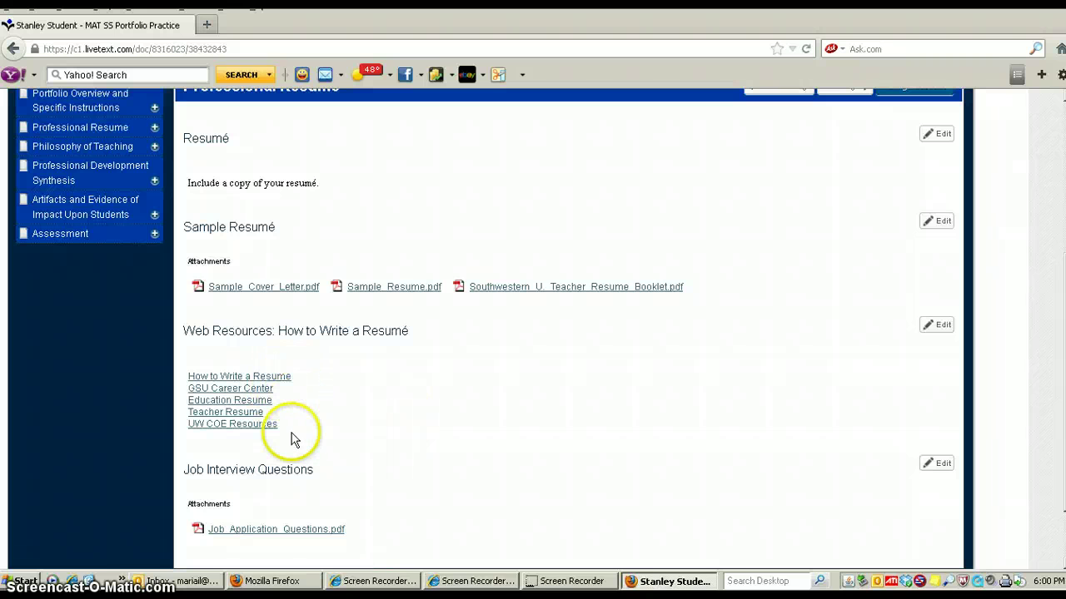
scroll(395, 411, up, 2)
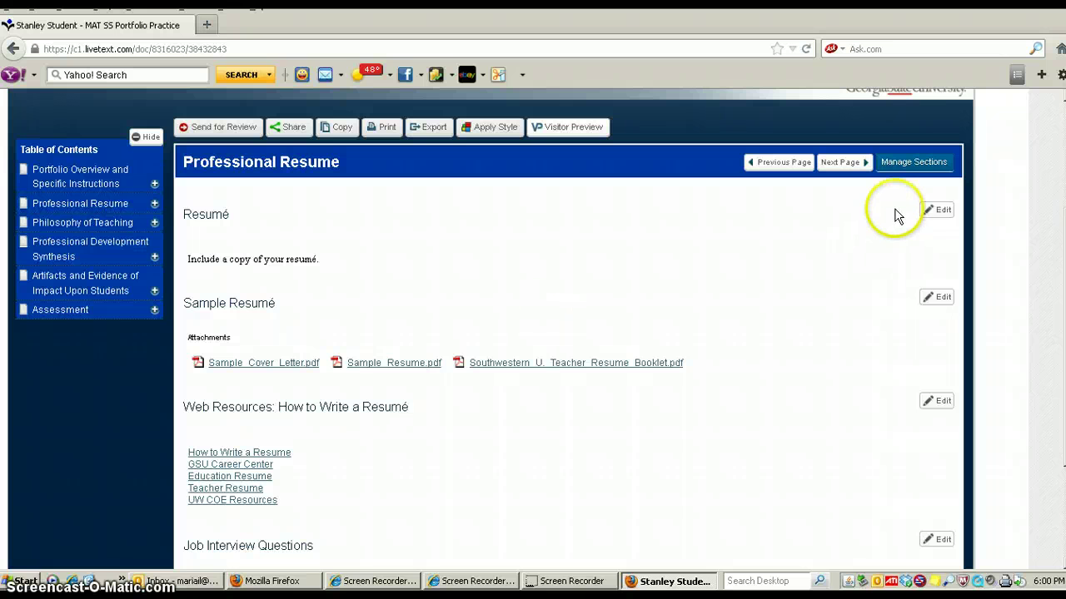
Open the Resumé section for editing and look through the font size and font name choices for its text
click(941, 211)
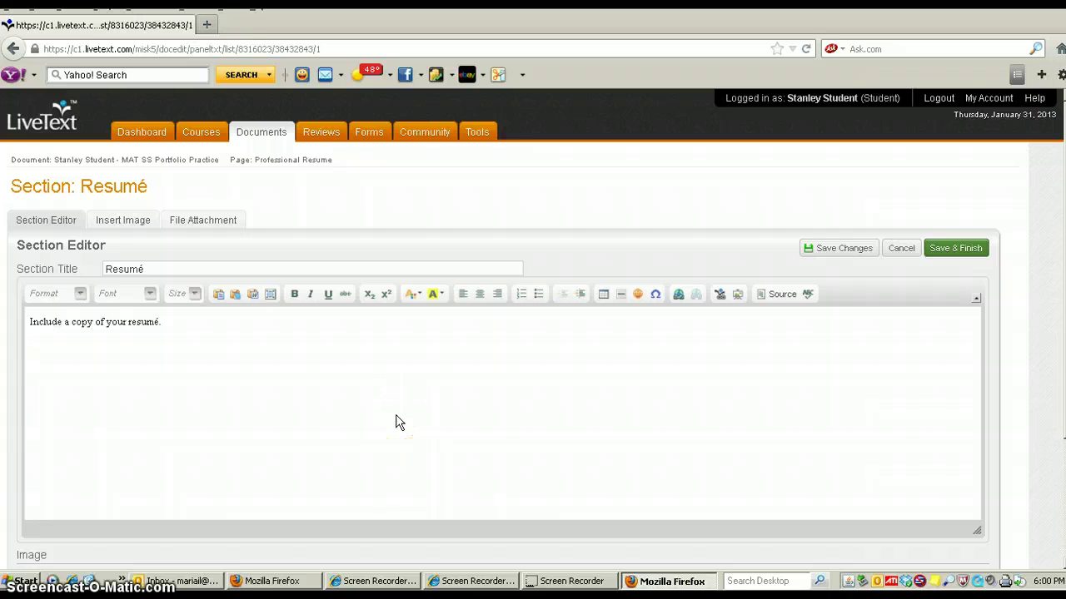
click(152, 322)
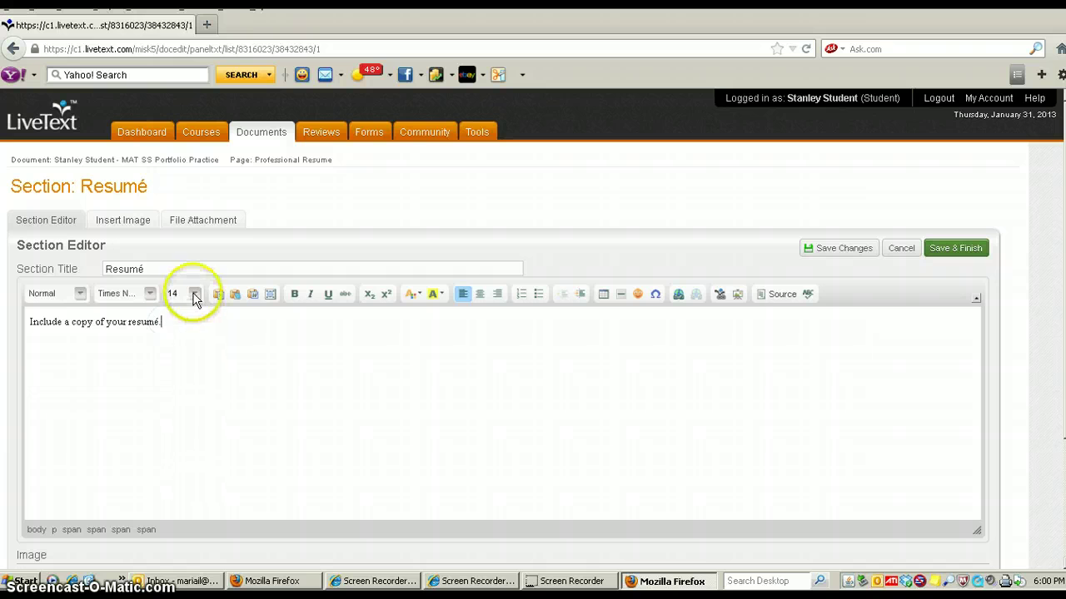
click(195, 295)
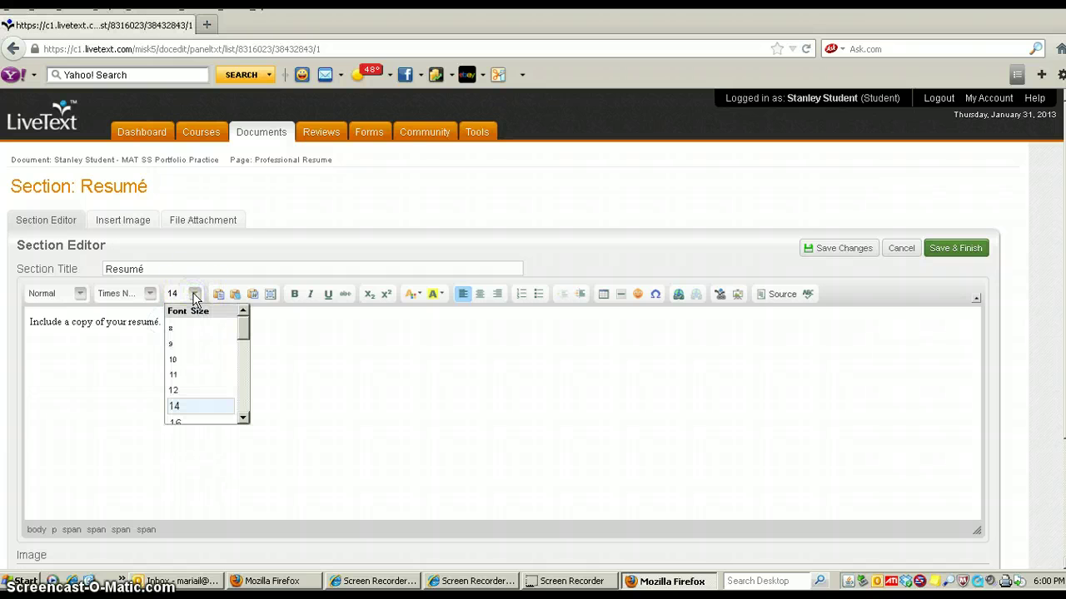
click(149, 294)
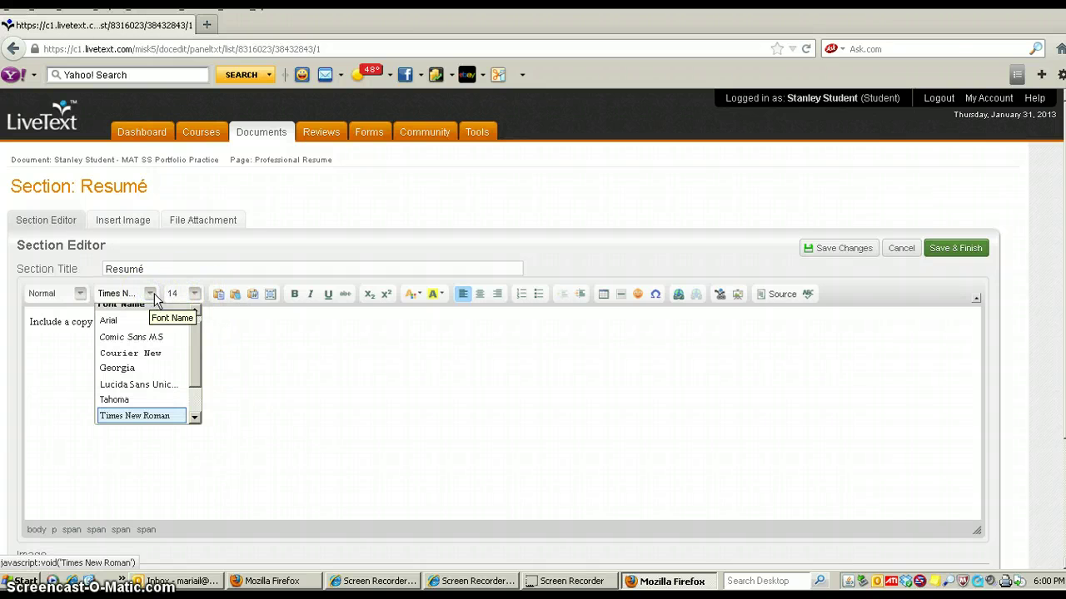
click(241, 320)
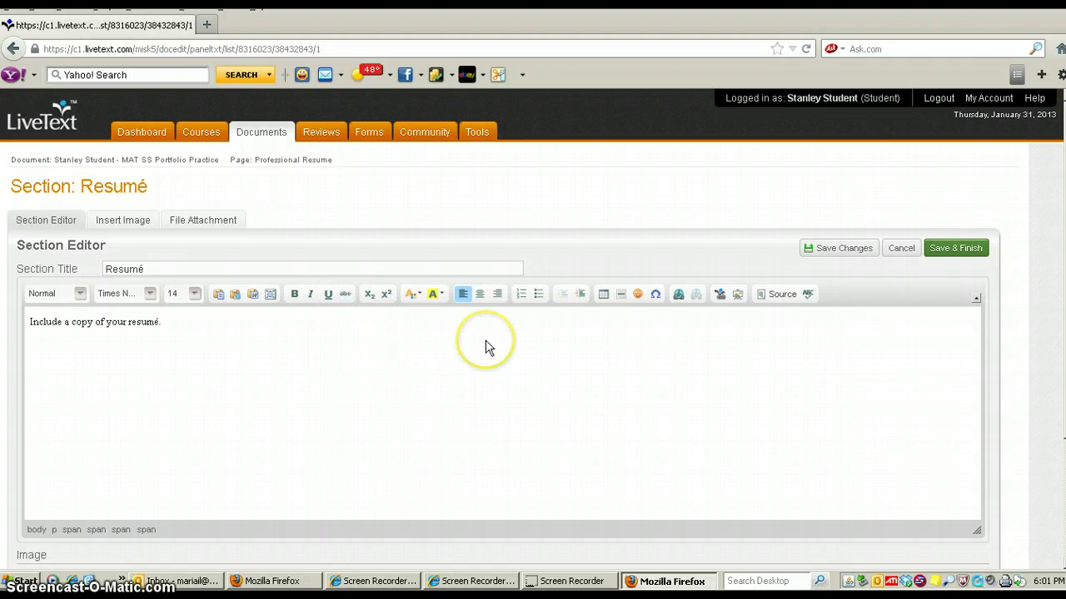
click(550, 339)
click(612, 337)
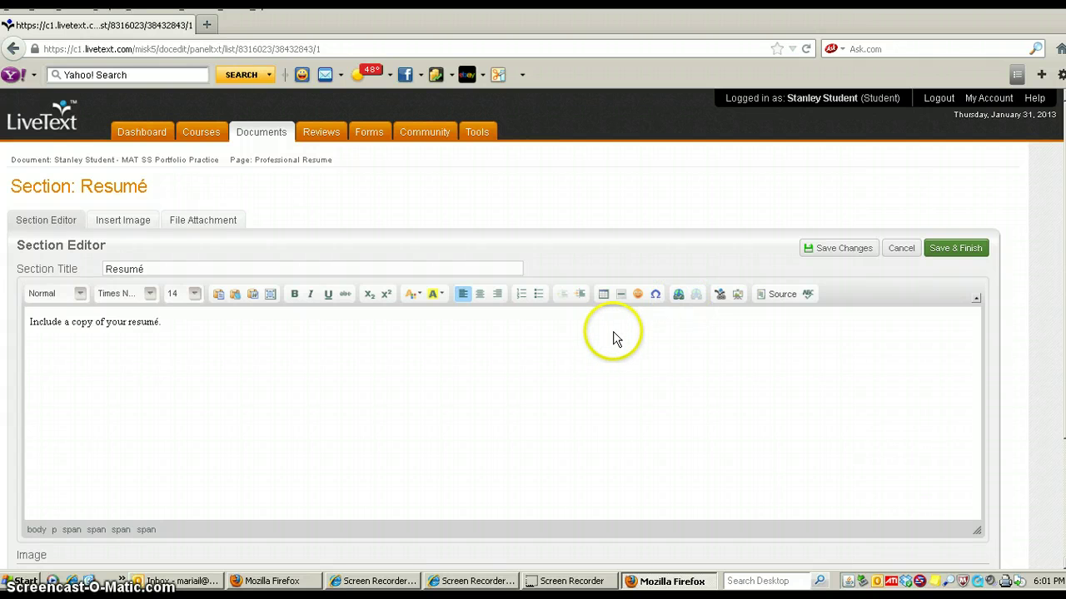
Replace the Resumé section's placeholder sentence with "This is my text."
click(176, 324)
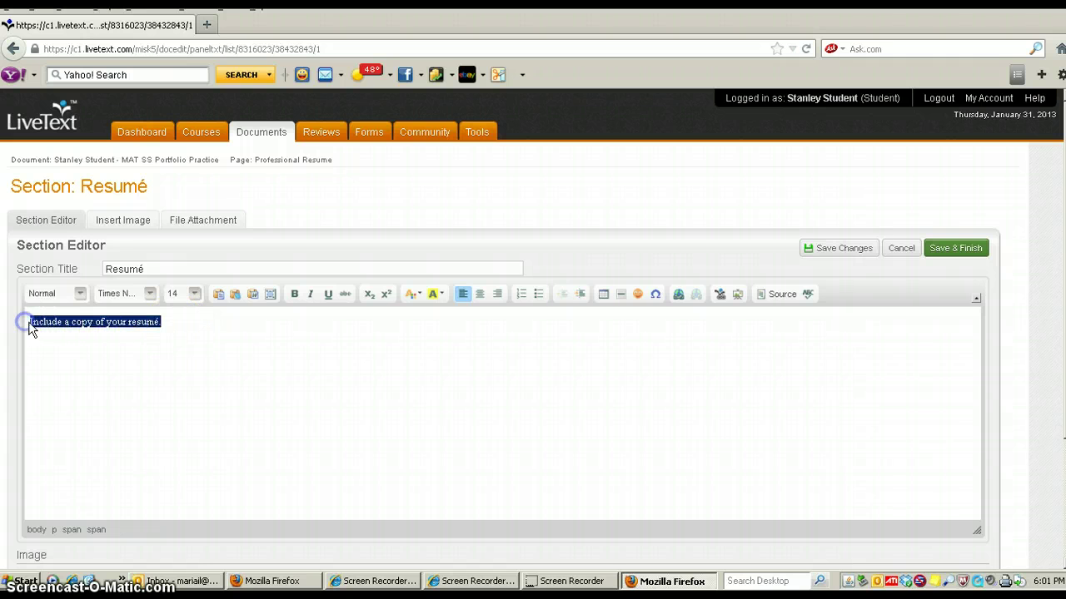
text(This is my text.)
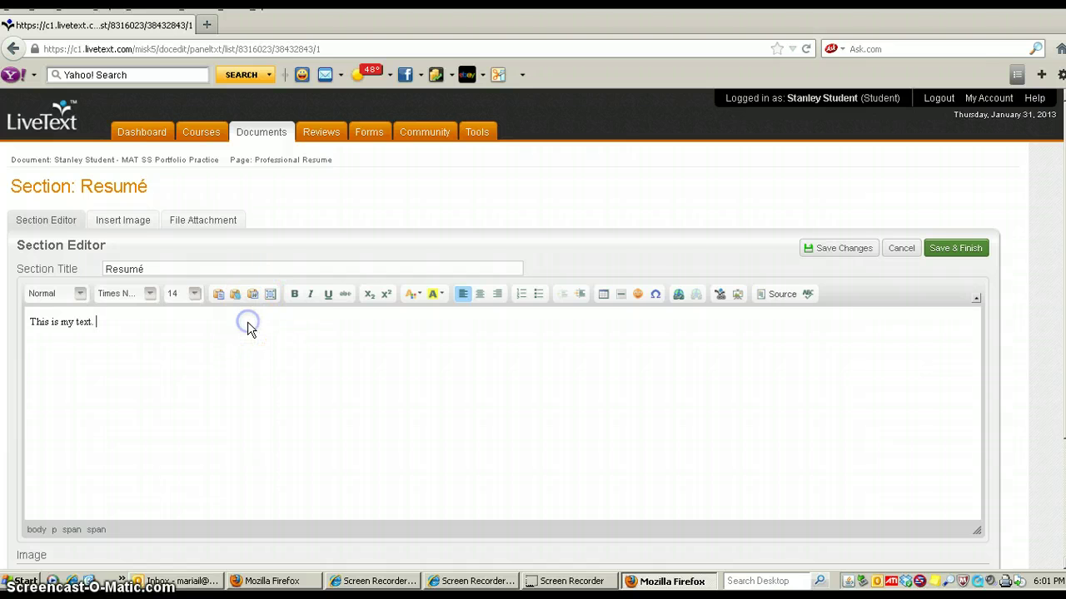
Attach Endorsement_Reading_GOML_final.doc from the stored files to the Resumé section
scroll(248, 360, down, 3)
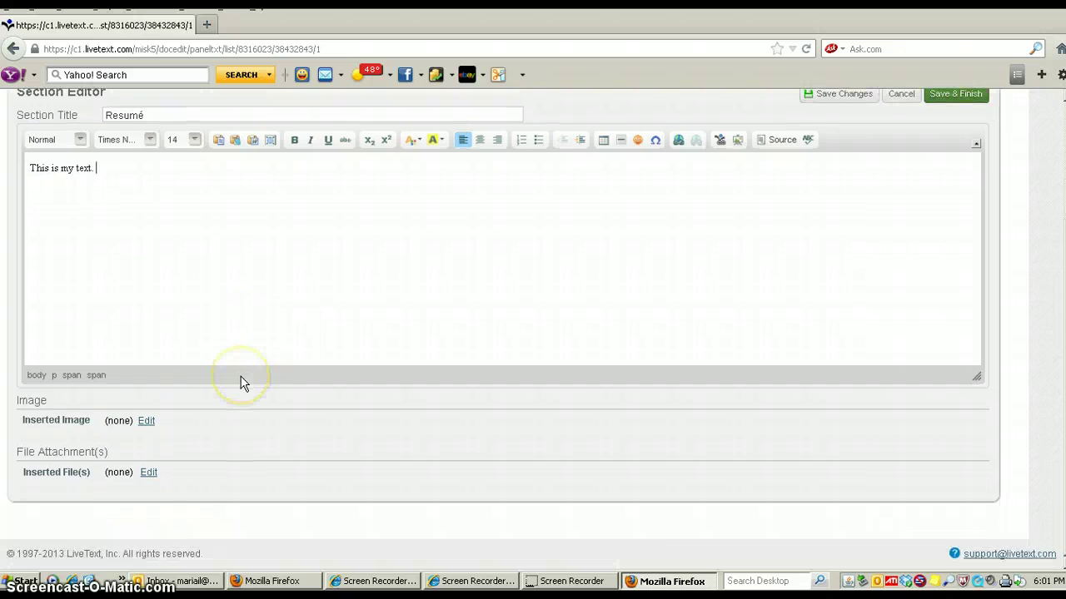
click(149, 474)
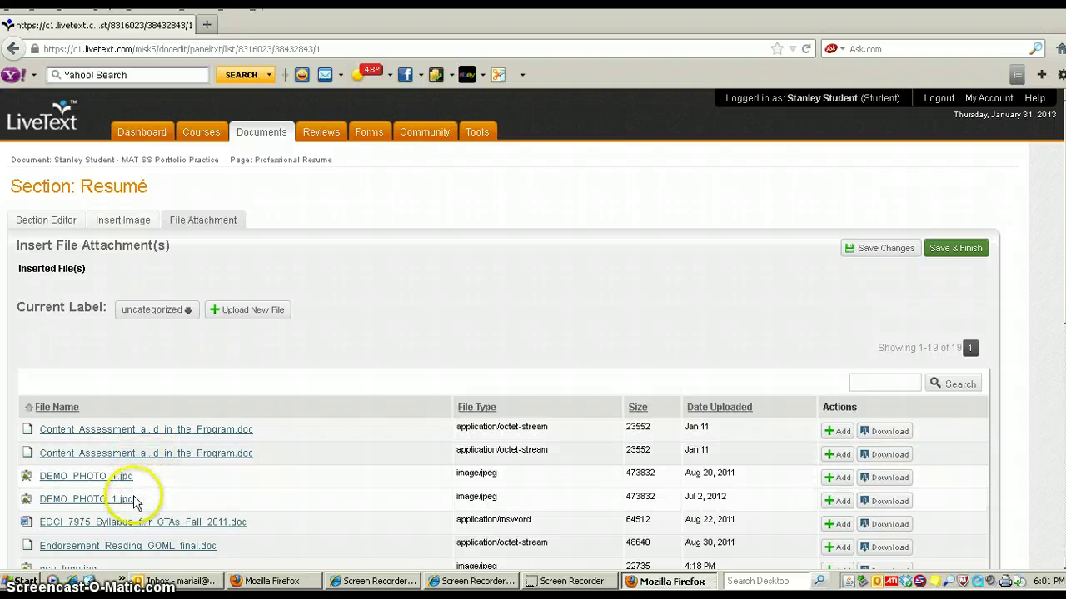
scroll(135, 497, down, 2)
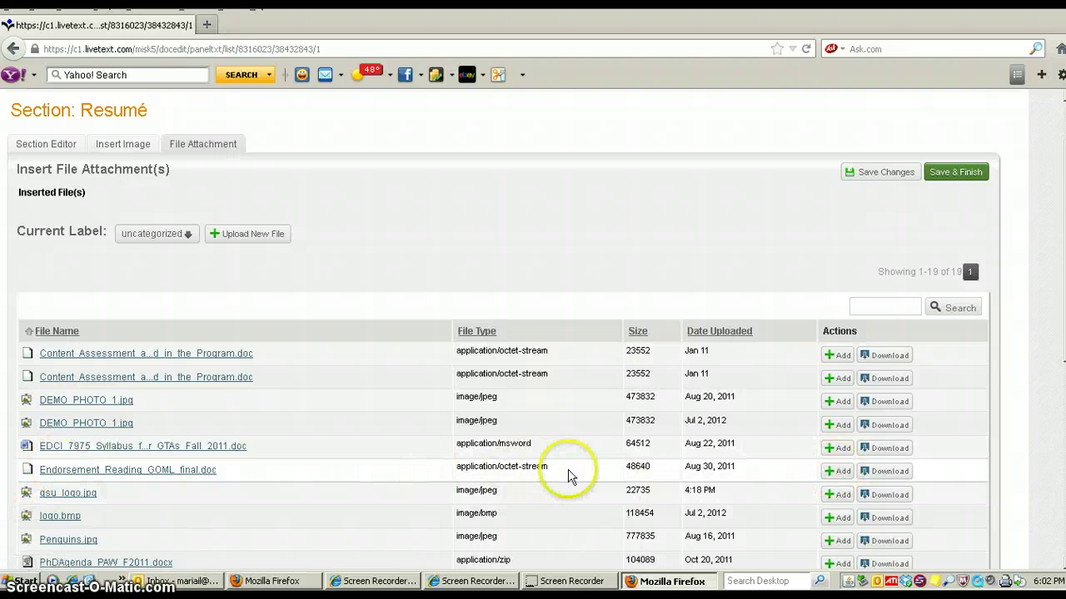
click(836, 472)
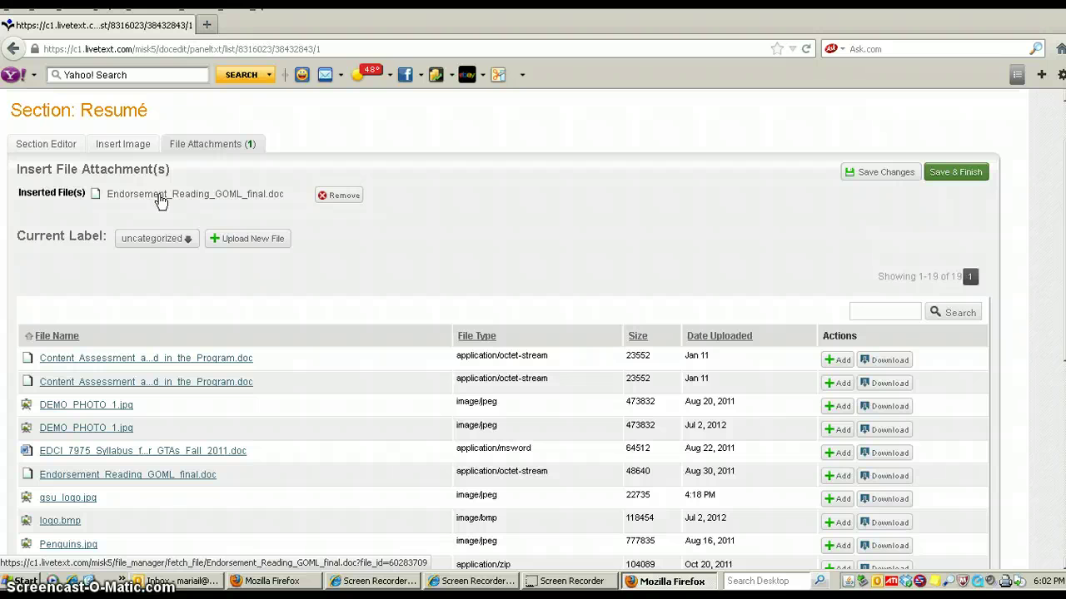
Upload the Word document listed just after BSE PLANNING 2012.csv on the Desktop as a second attachment
click(244, 241)
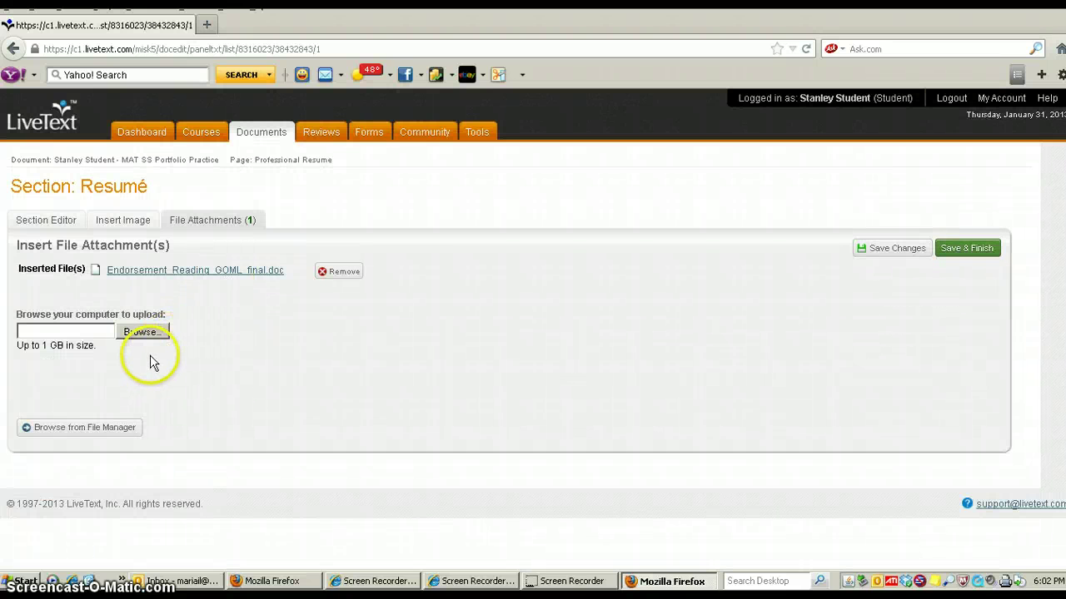
click(138, 333)
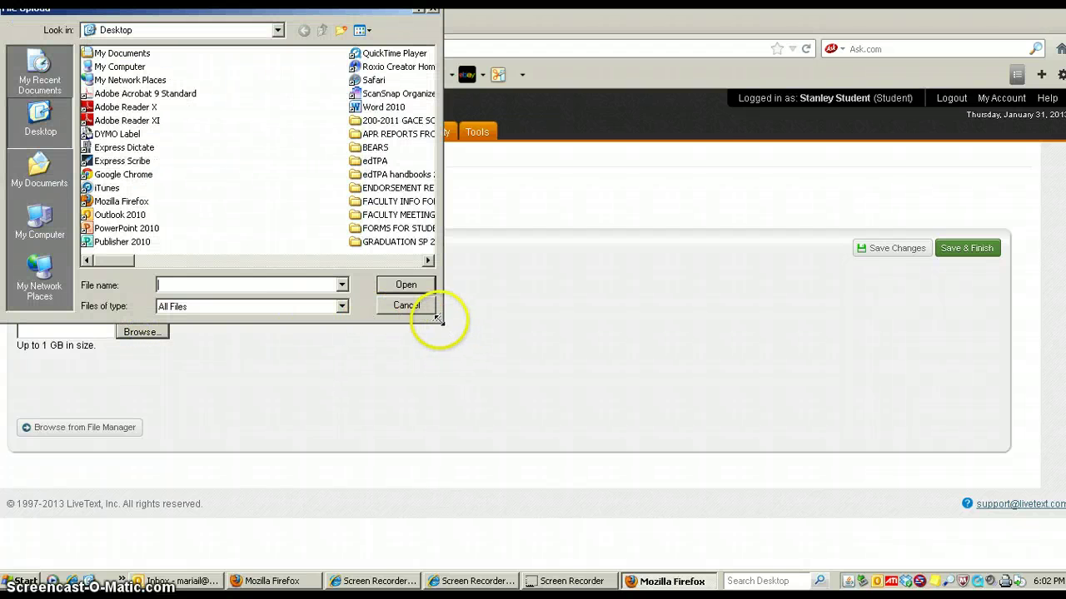
drag(438, 318, 712, 396)
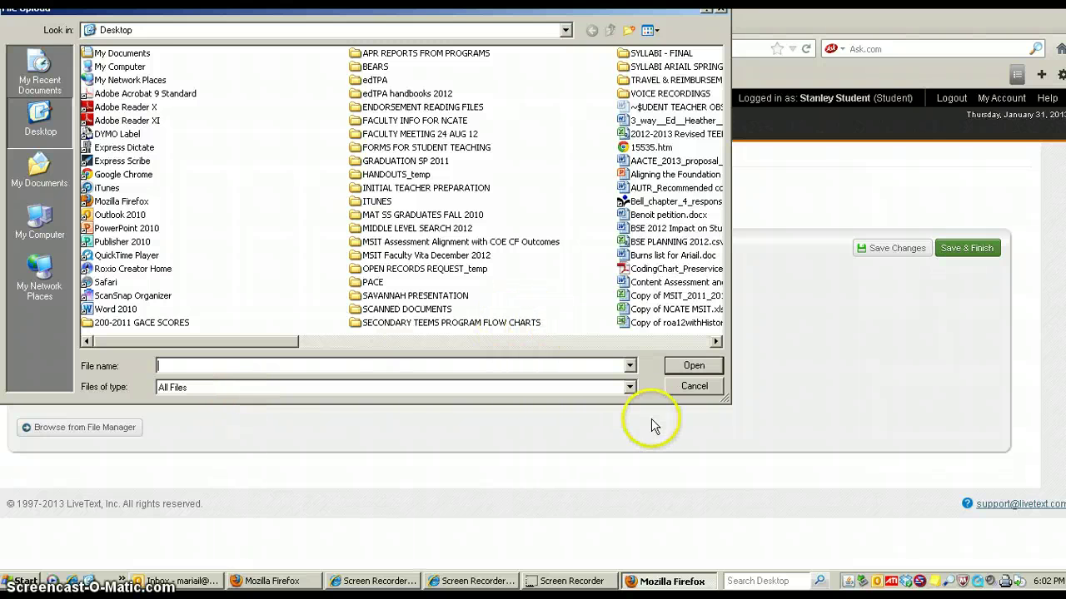
drag(730, 403, 930, 456)
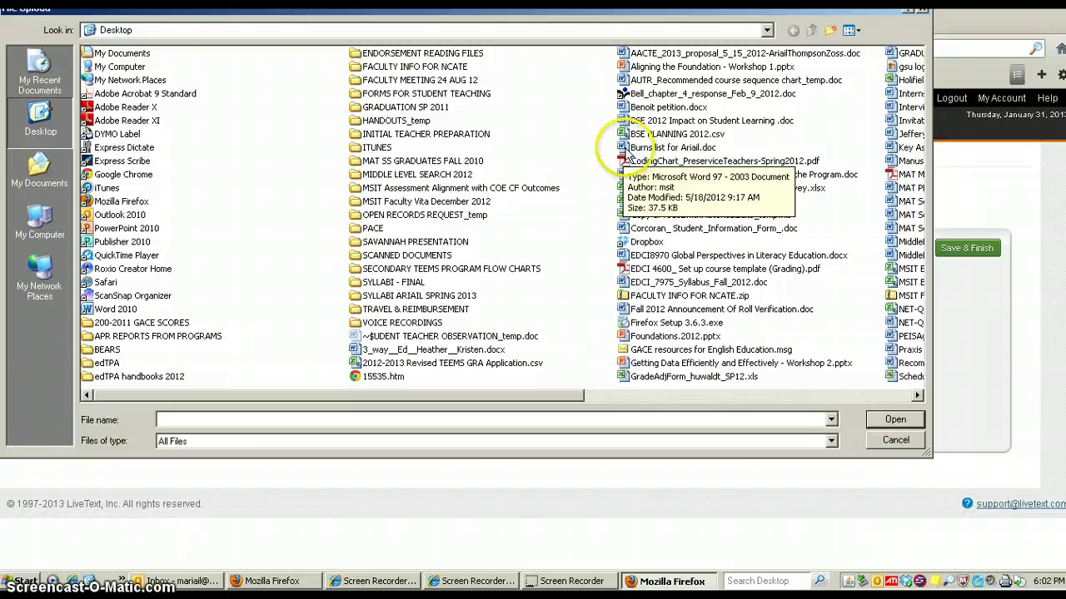
double_click(628, 150)
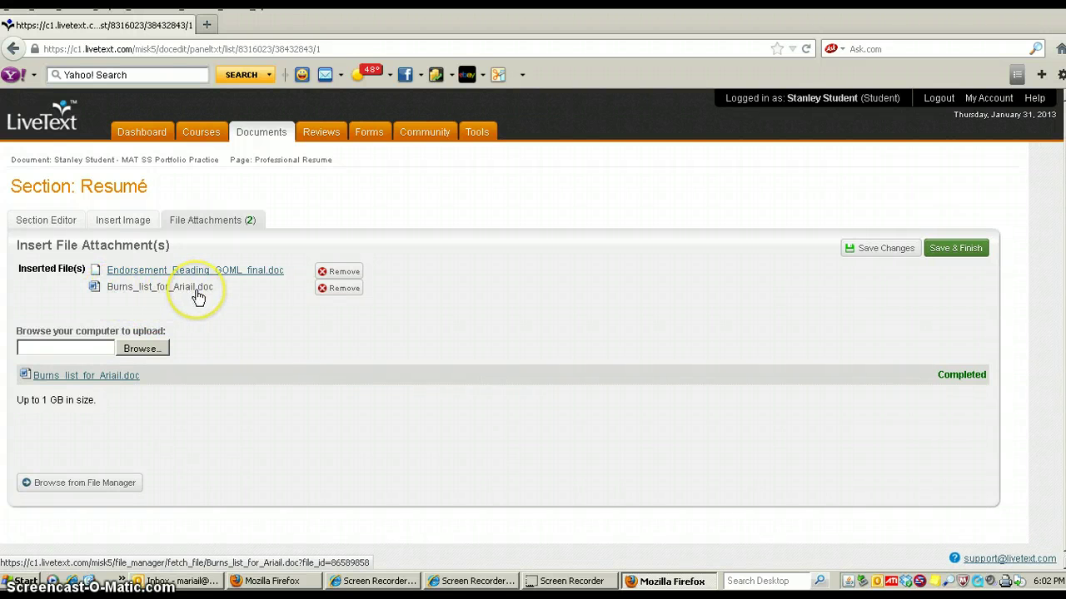
Remove the Endorsement_Reading_GOML_final.doc attachment and save the changes to the Resumé section
click(335, 274)
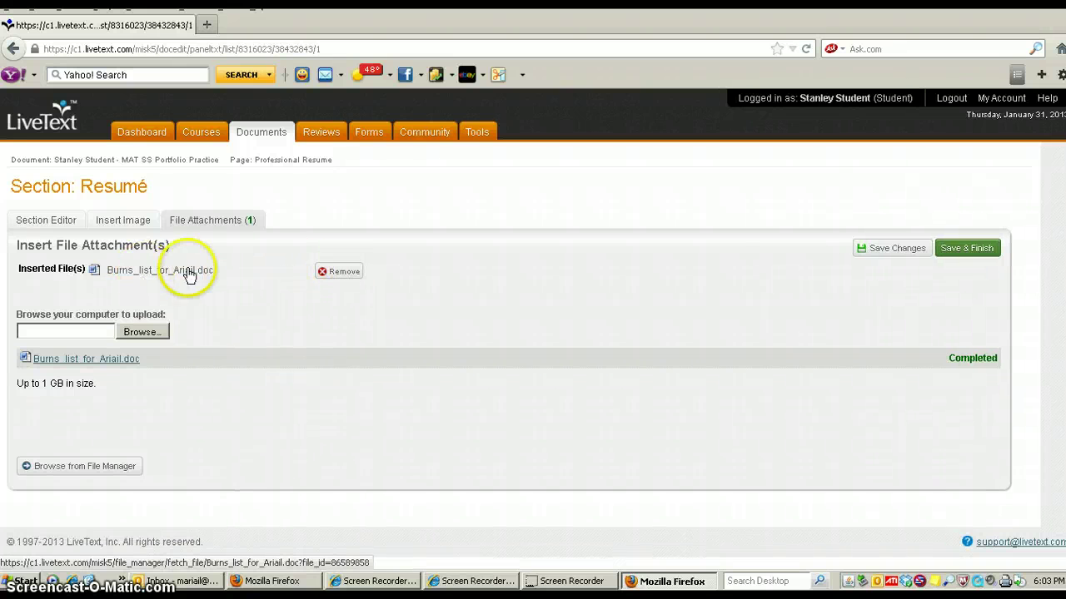
click(897, 251)
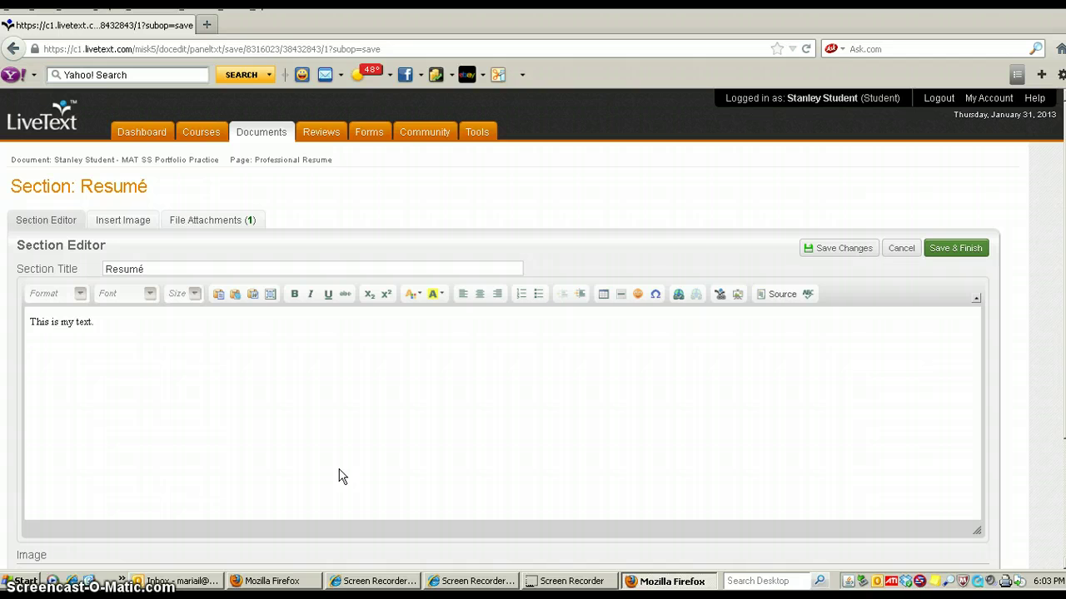
Upload the signature image 149gm50jqtb3m[1].png from the My Pictures folder as the Resumé section's image
scroll(266, 380, down, 3)
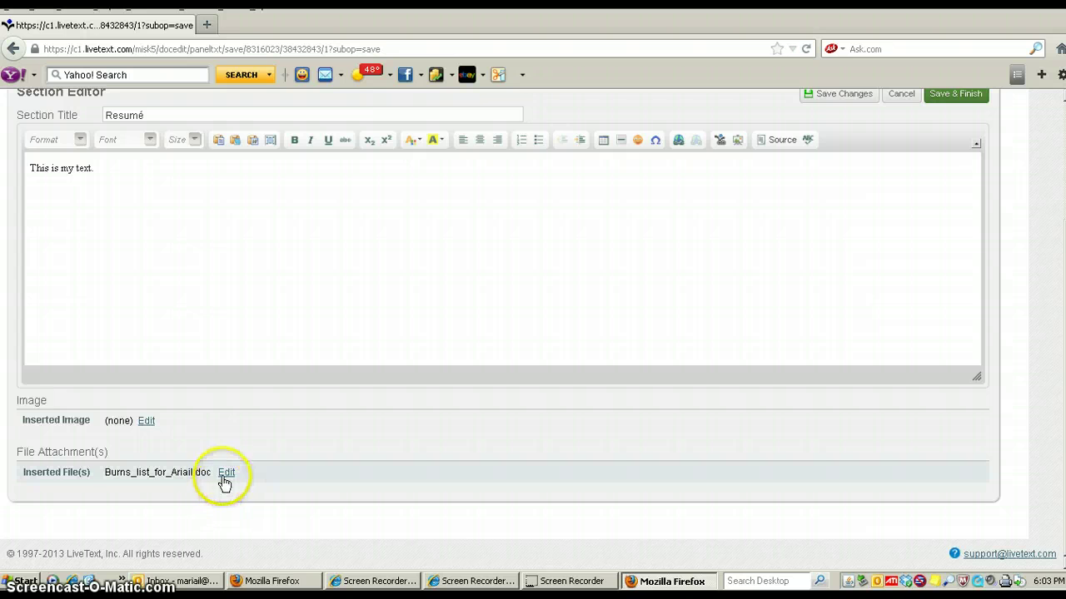
click(147, 424)
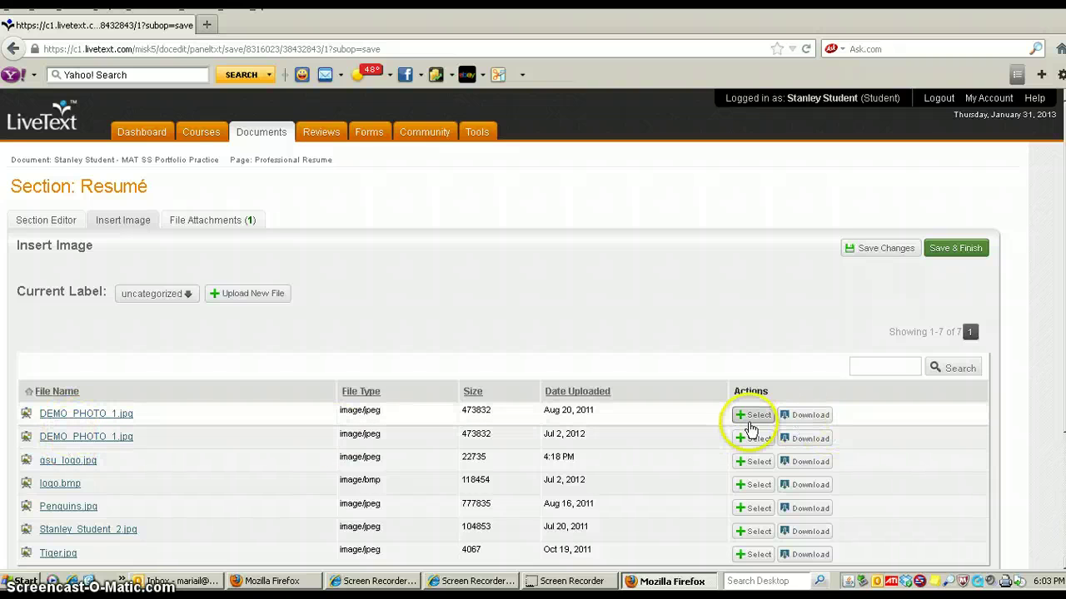
click(240, 300)
click(127, 310)
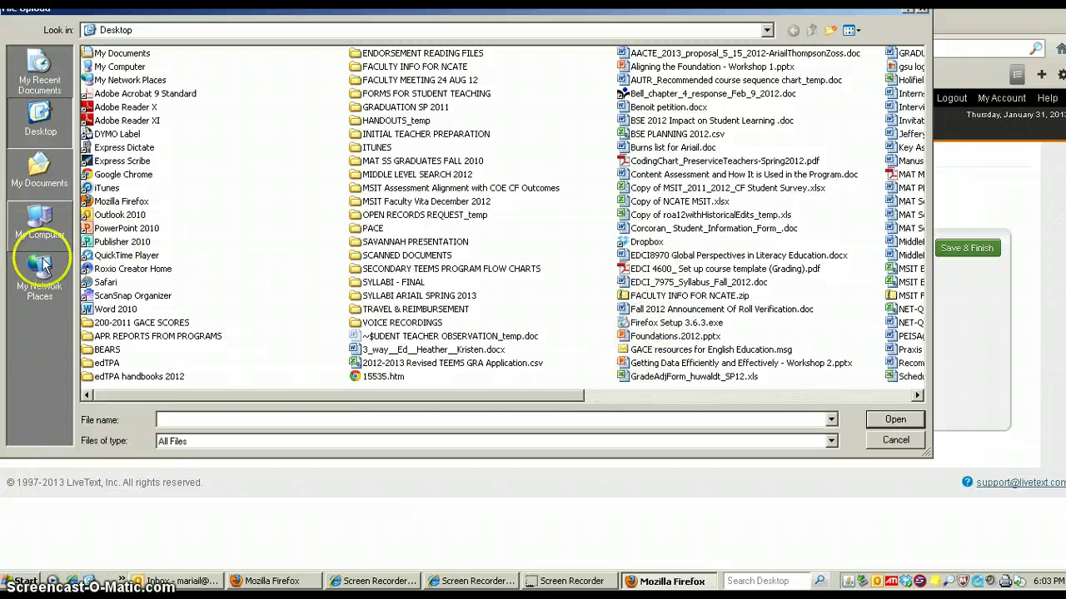
click(37, 223)
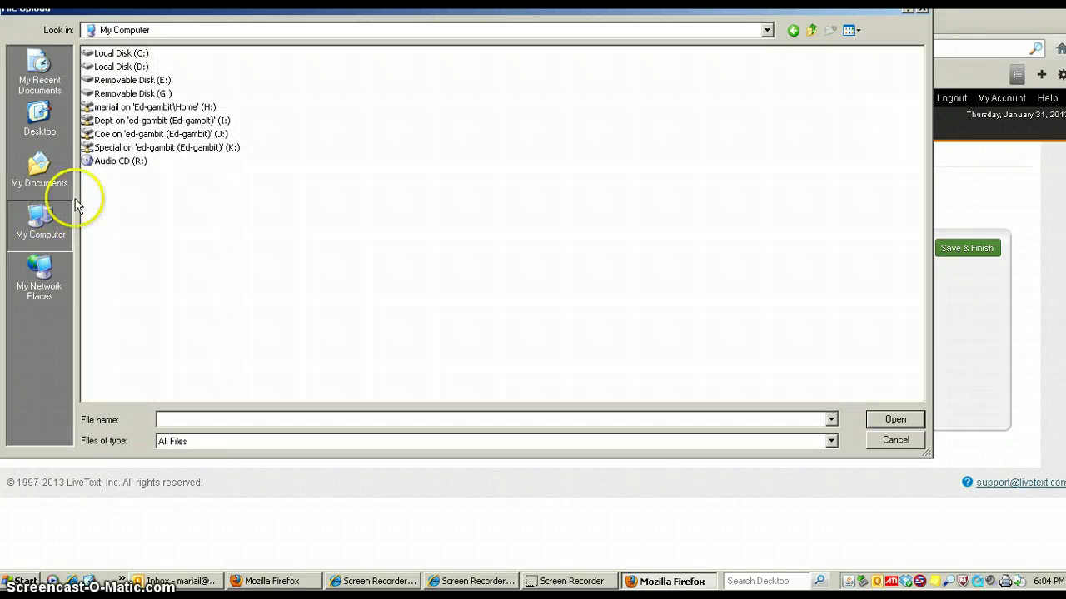
click(38, 171)
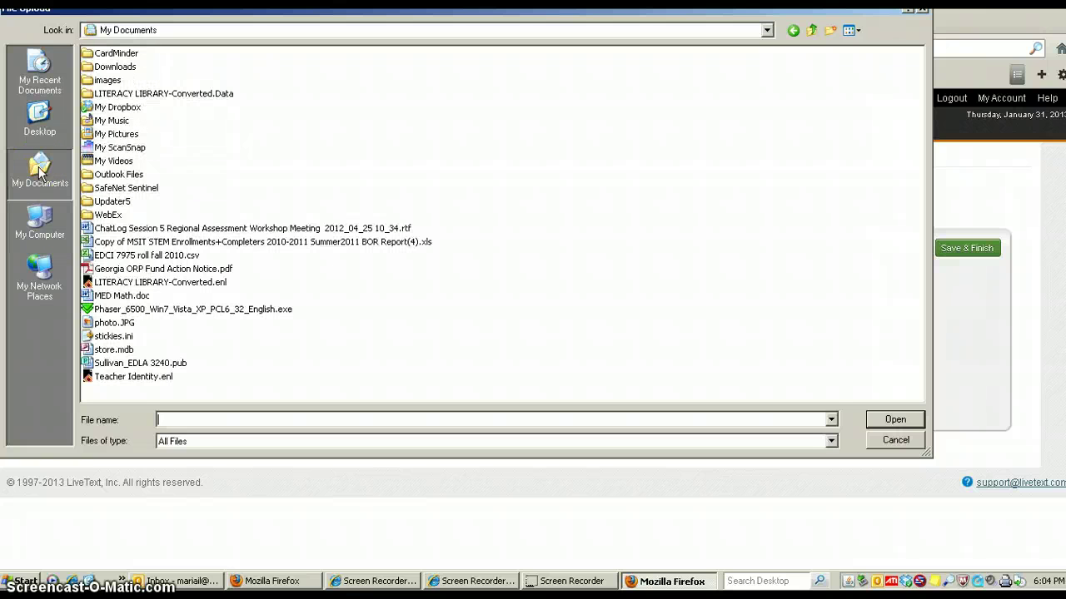
click(113, 135)
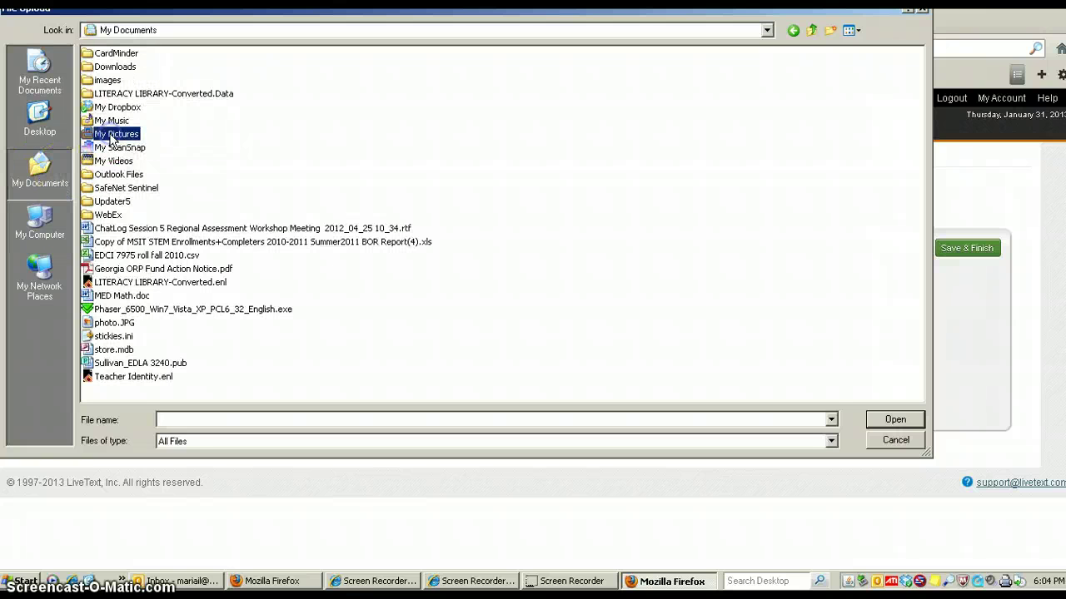
double_click(108, 134)
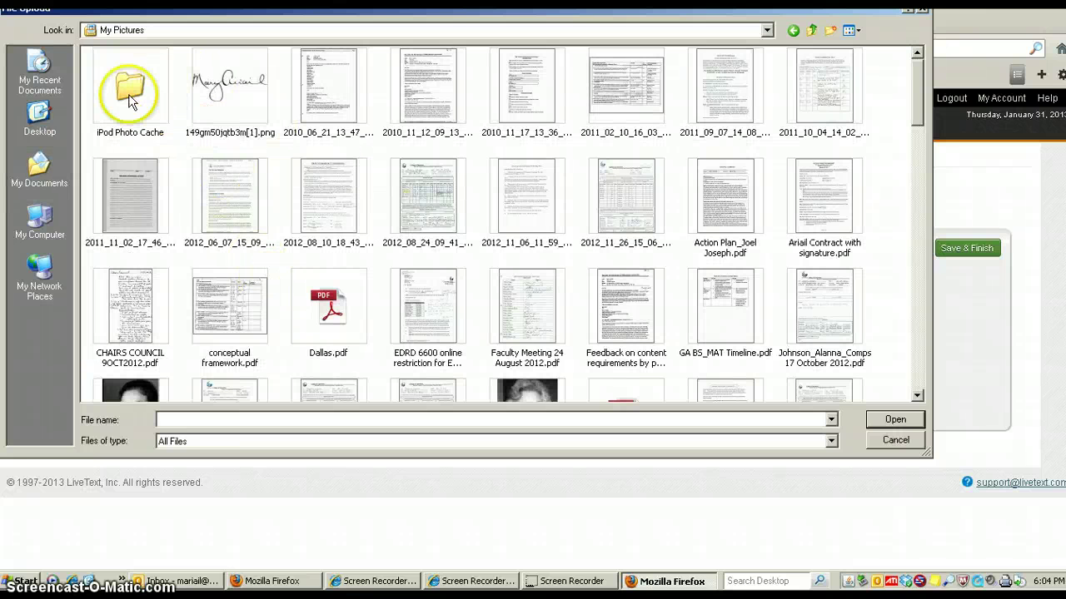
double_click(224, 90)
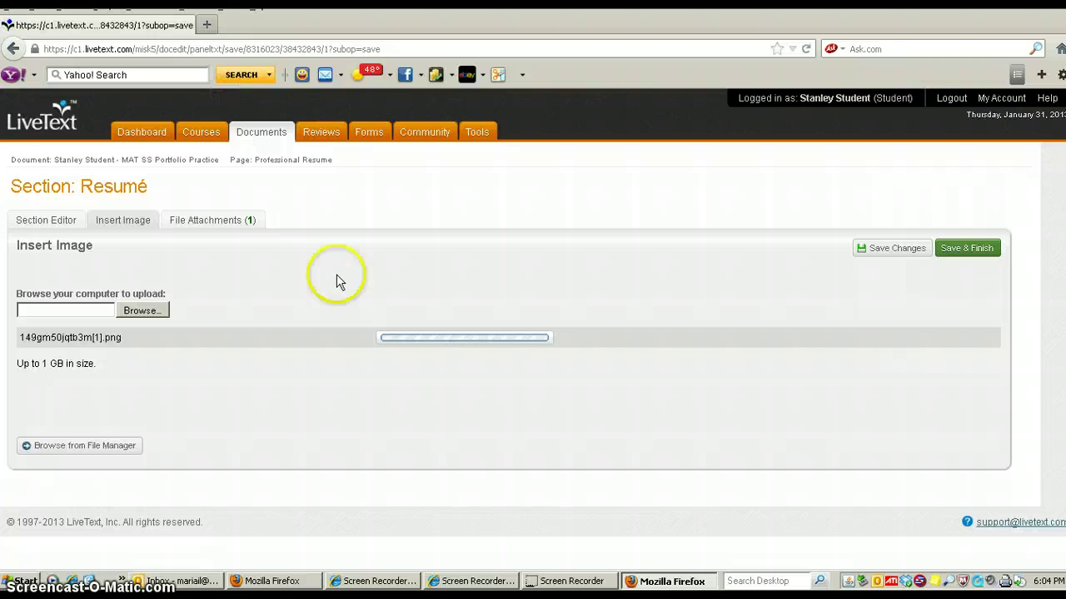
click(355, 358)
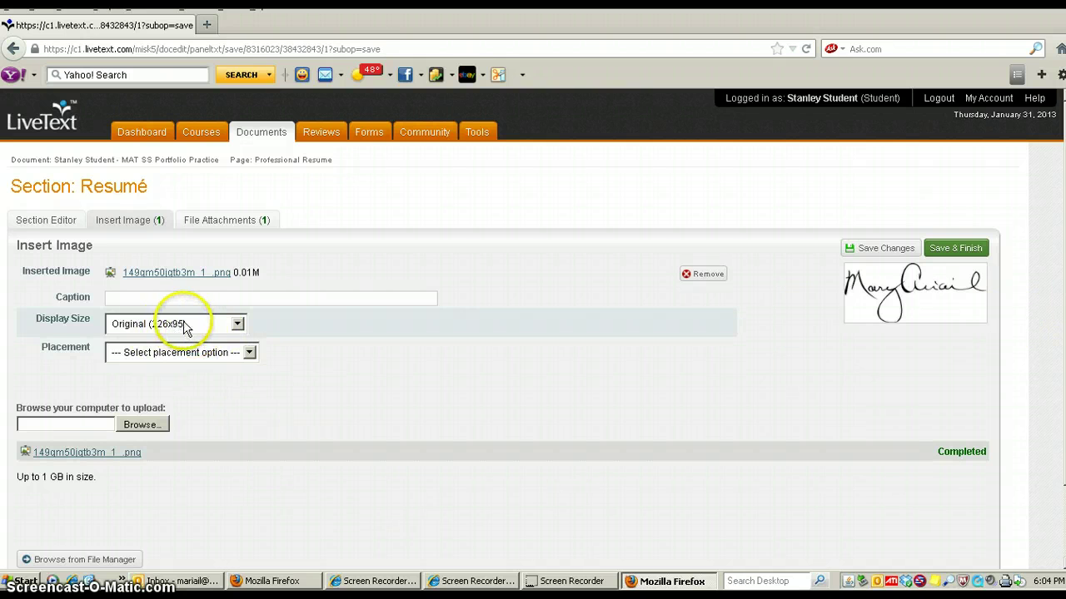
Set the image's display size to Thumbnail (up to 120x120) and its placement to Below text, saving and finishing the section
click(238, 325)
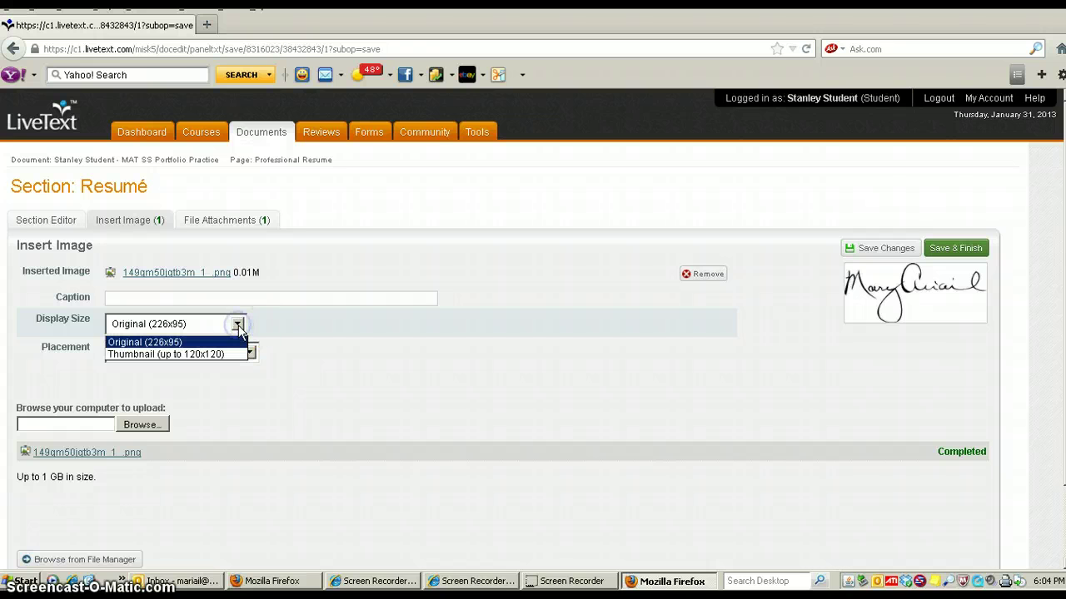
click(197, 356)
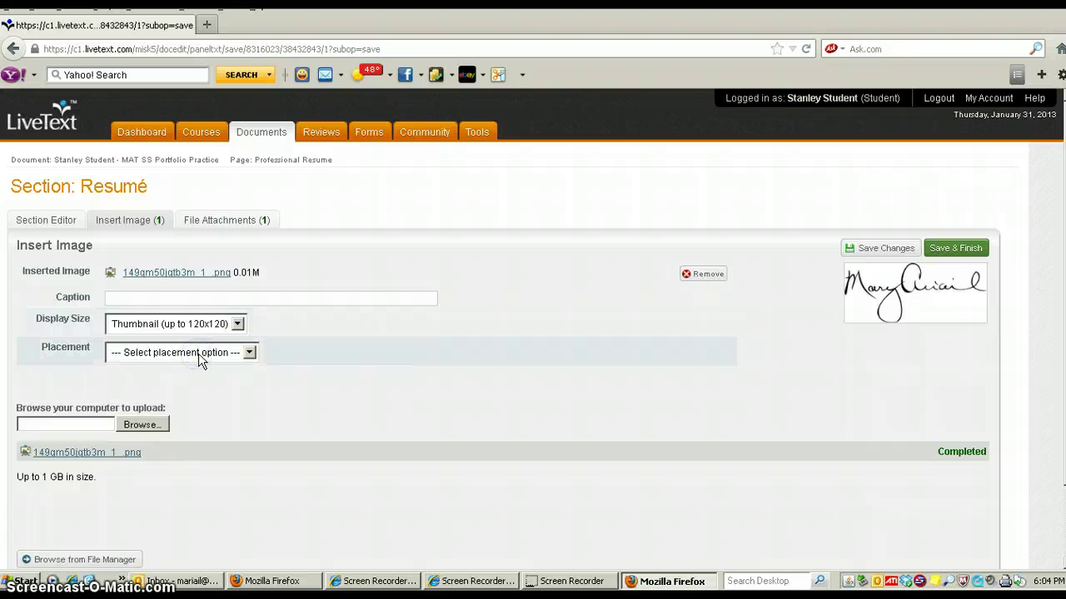
click(250, 353)
click(250, 353)
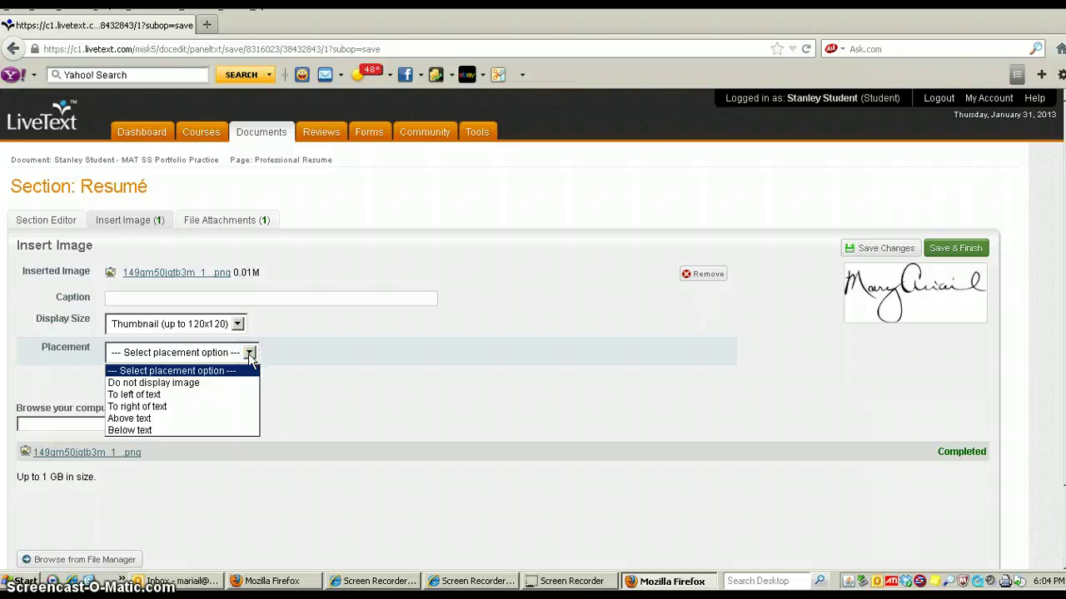
click(139, 430)
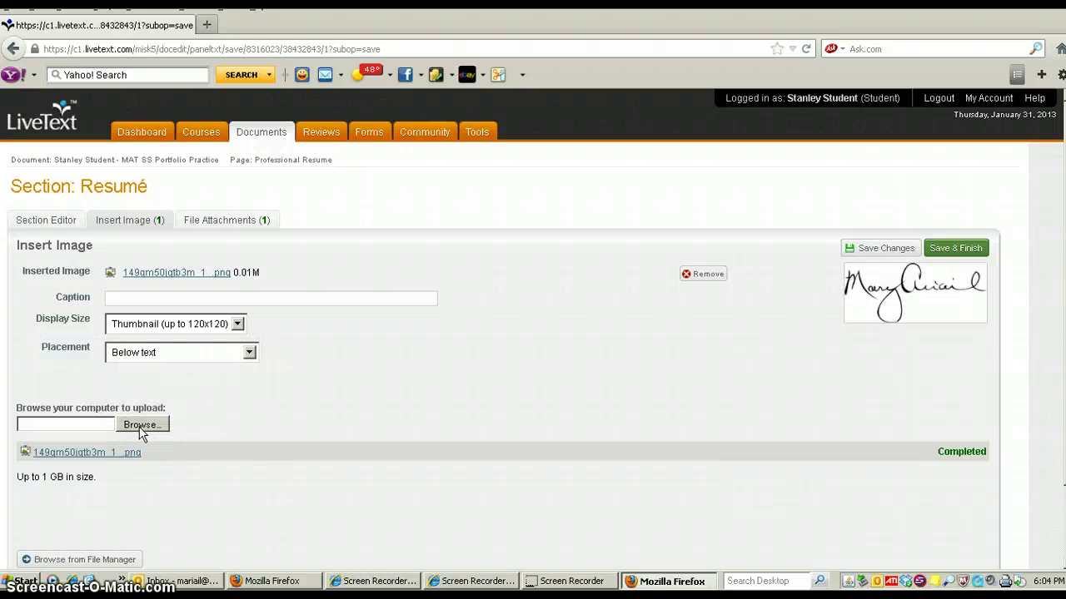
click(943, 254)
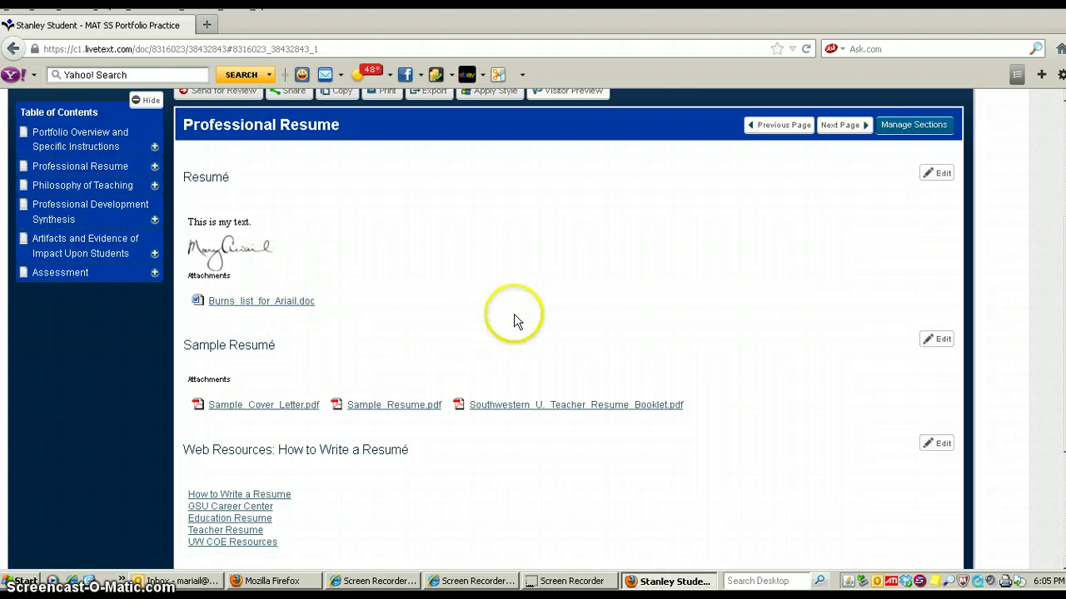
Review the Professional Resume page, checking the Resumé section's text, image and attachment
scroll(572, 468, down, 3)
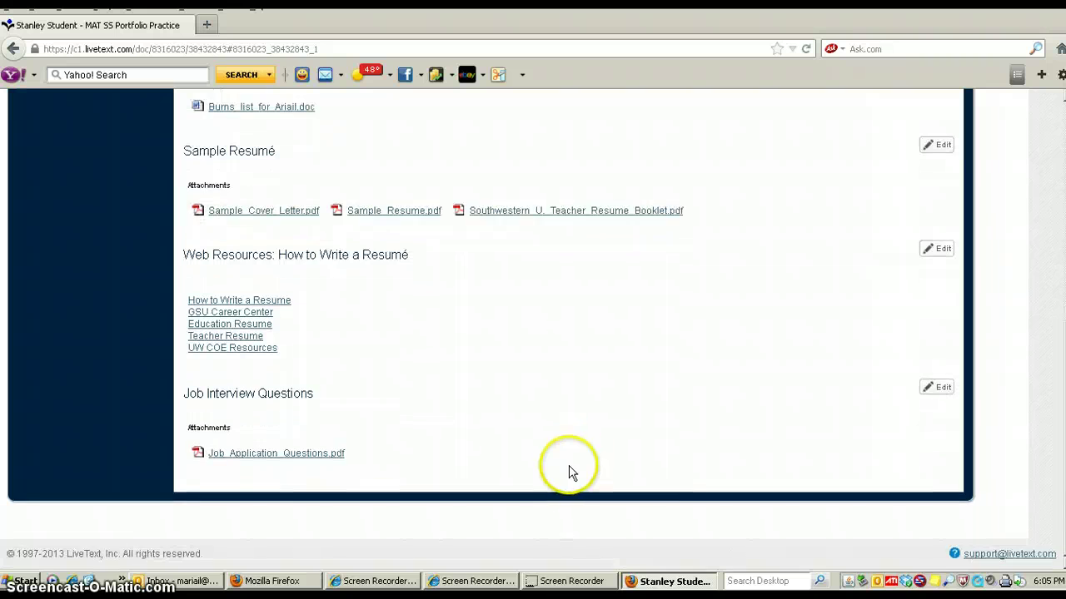
scroll(569, 471, up, 1)
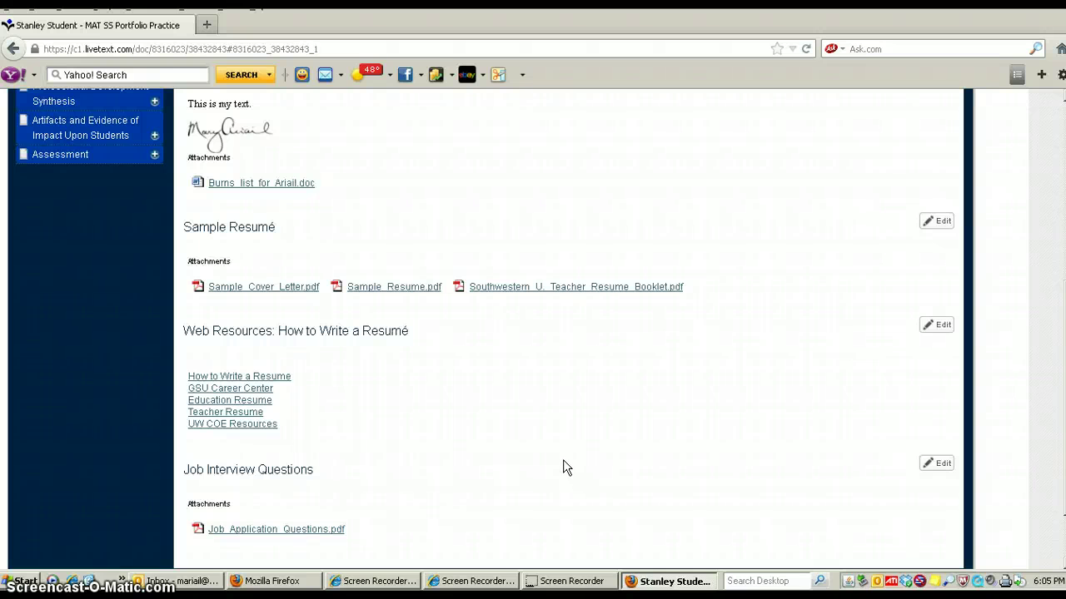
scroll(562, 459, up, 5)
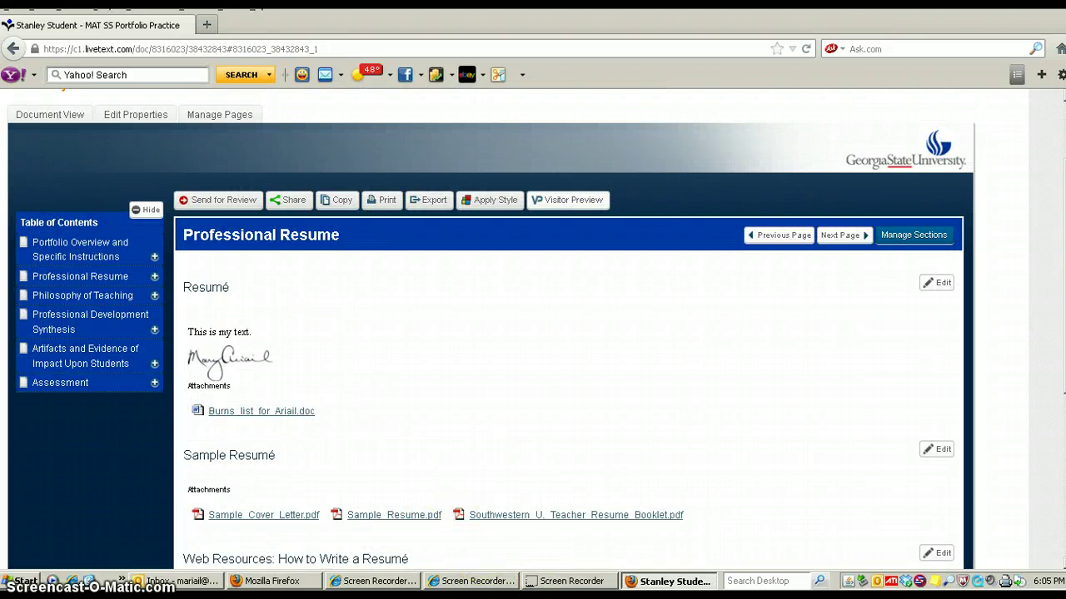
click(628, 402)
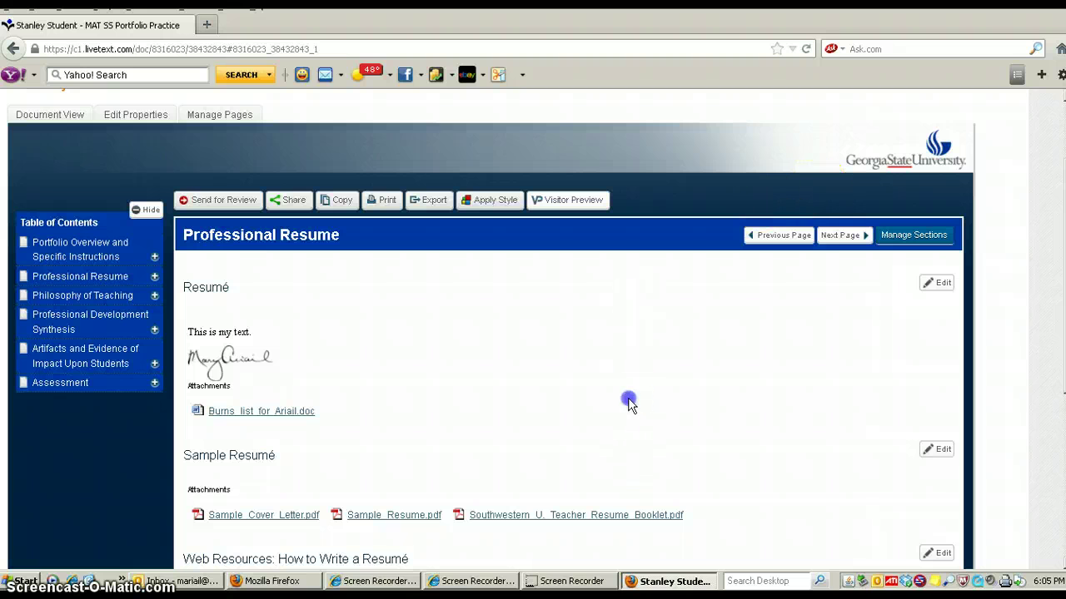